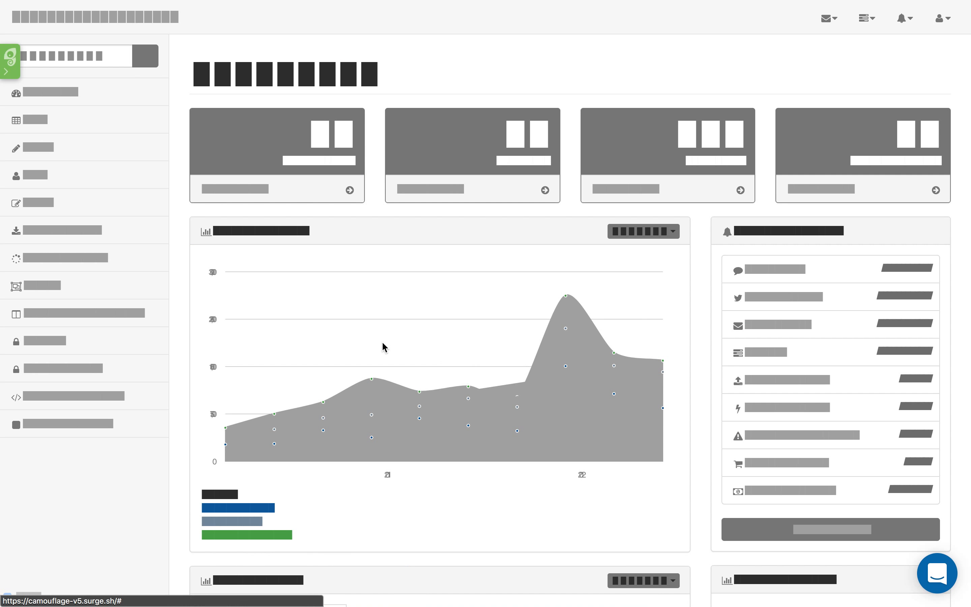
- Open the tour editor and examine its tour list, self-serve widget, segments, styling and account settings
left_click(14, 72)
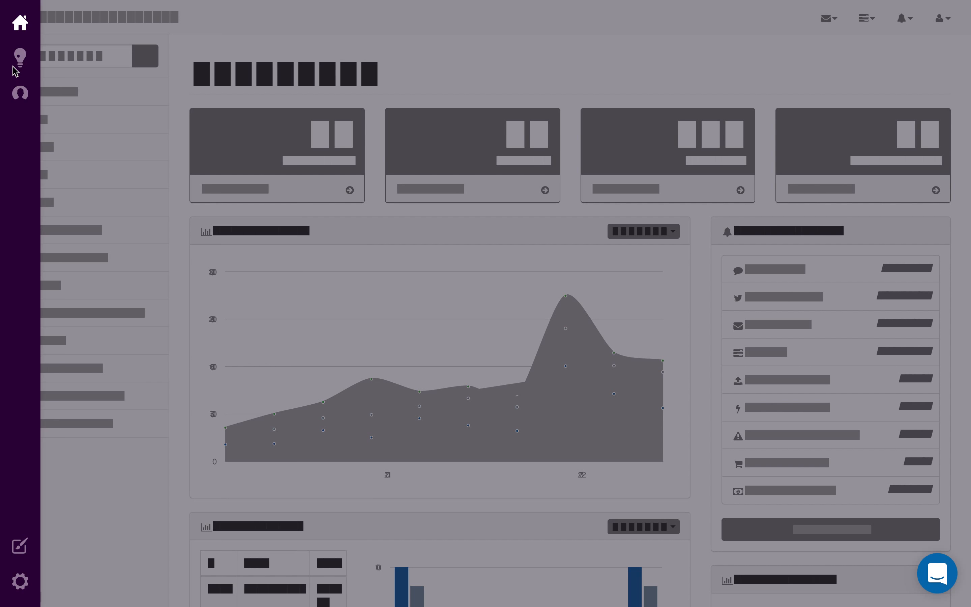
left_click(406, 72)
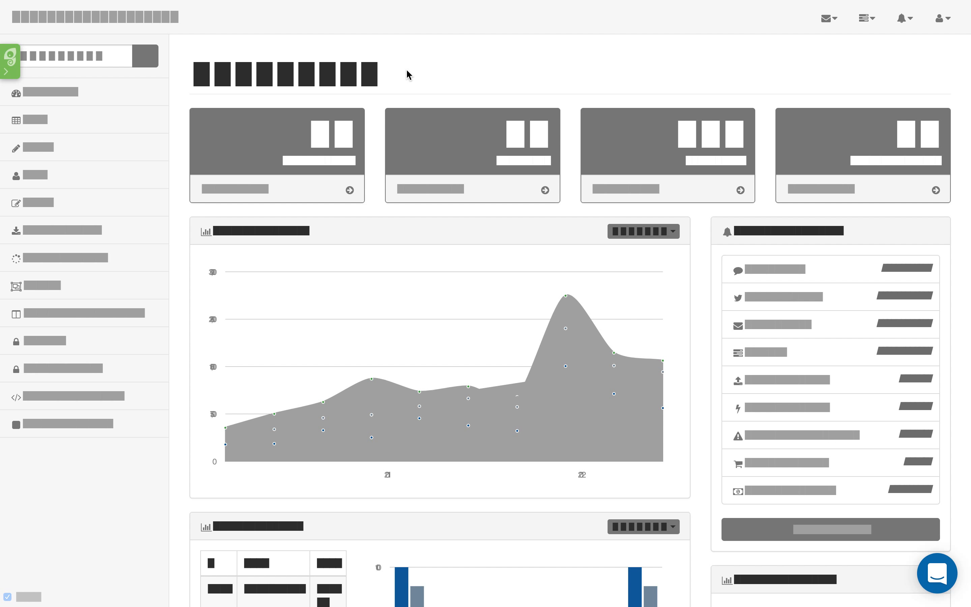
left_click(12, 74)
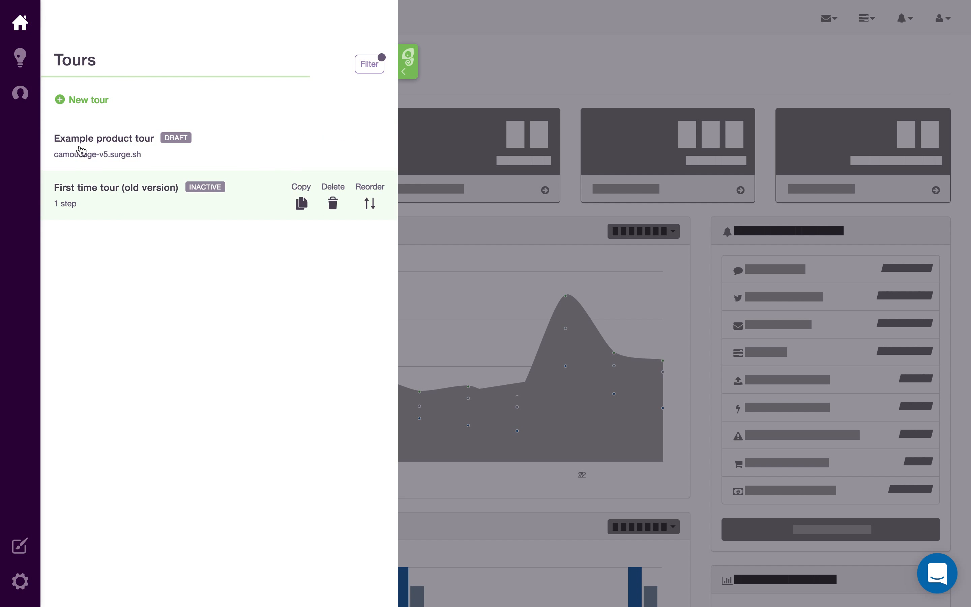
left_click(23, 63)
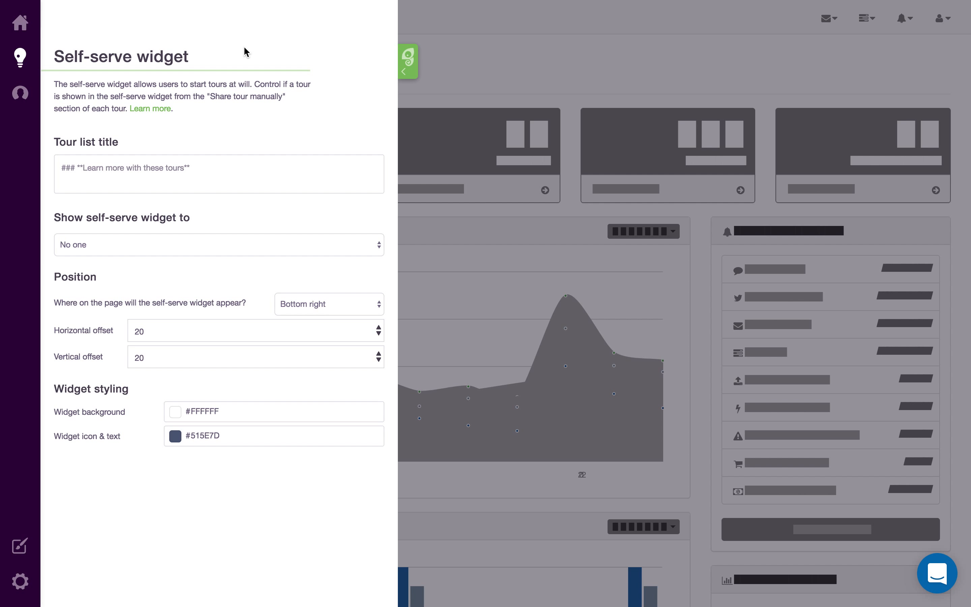
left_click(20, 93)
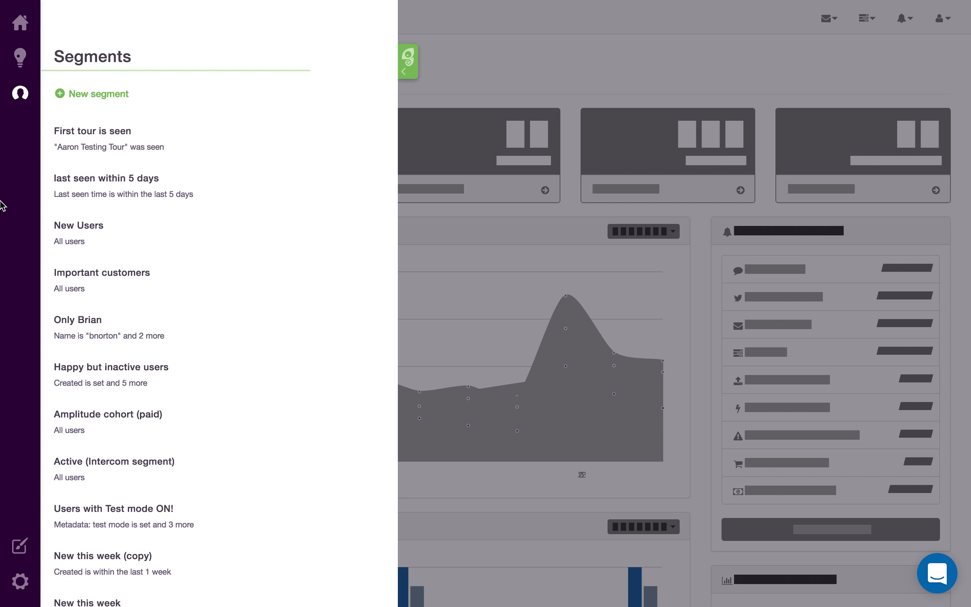
left_click(18, 548)
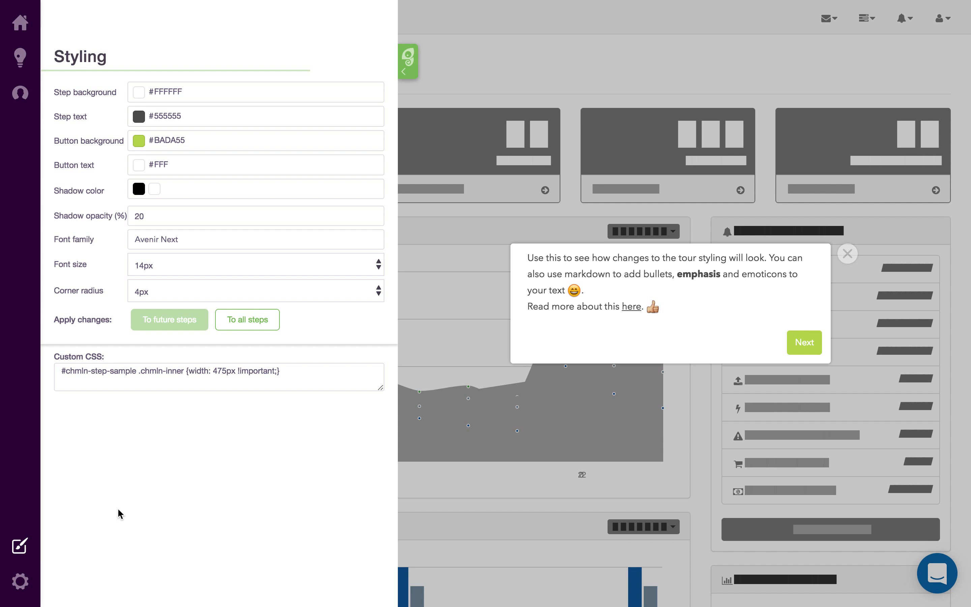
left_click(21, 581)
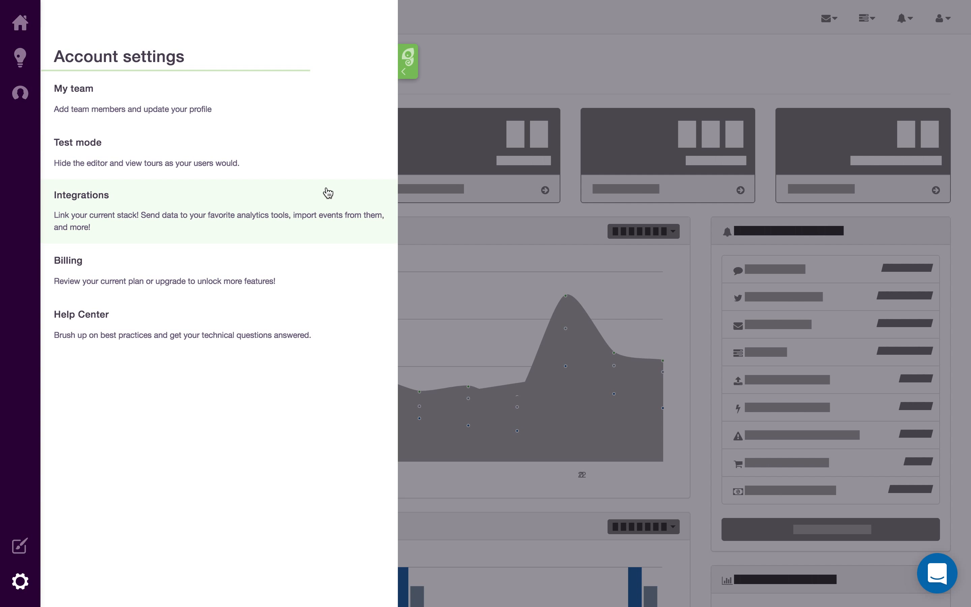
- Add a new step to the Example product tour and confirm the current page as its location
left_click(22, 27)
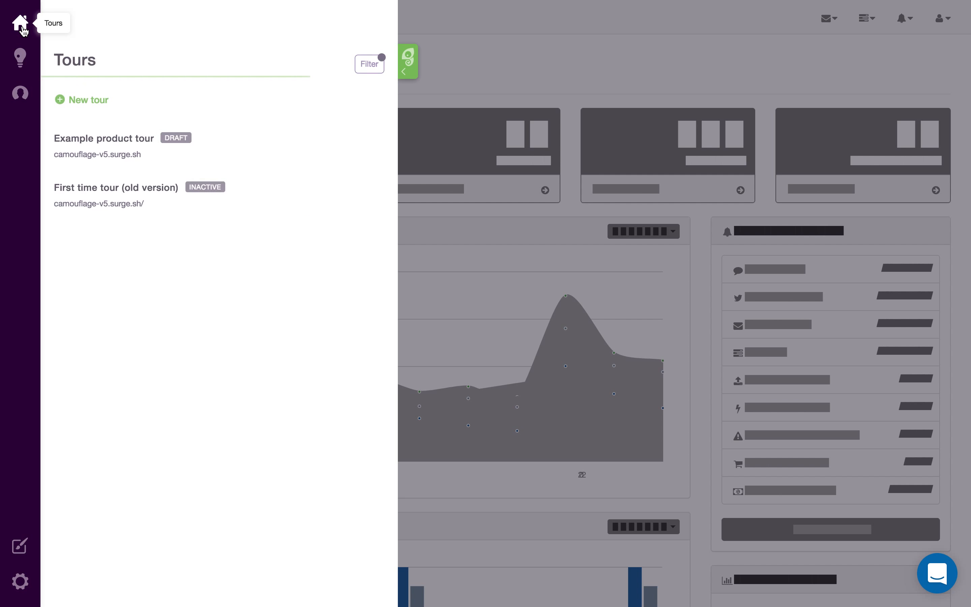
left_click(240, 160)
left_click(151, 172)
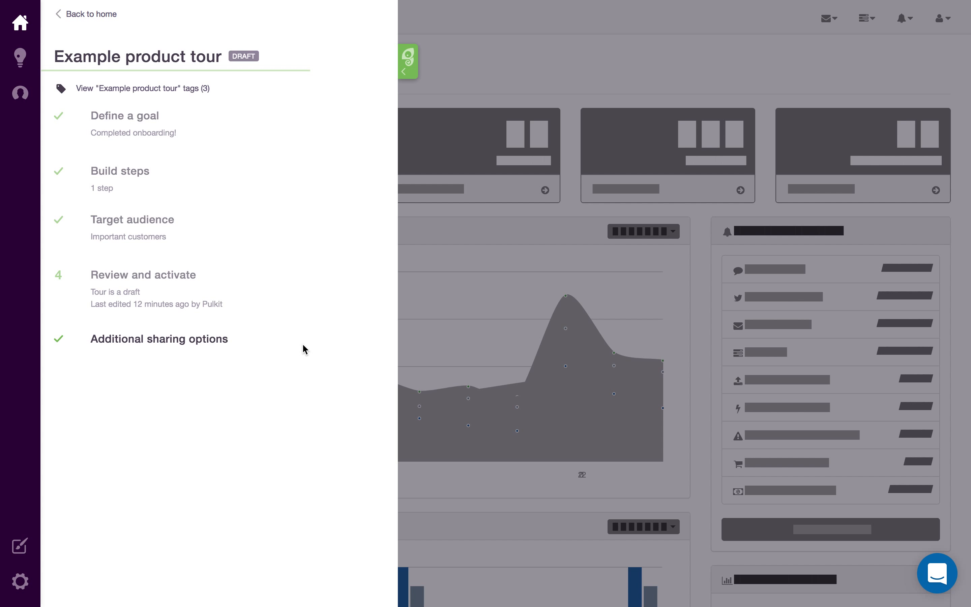
left_click(204, 183)
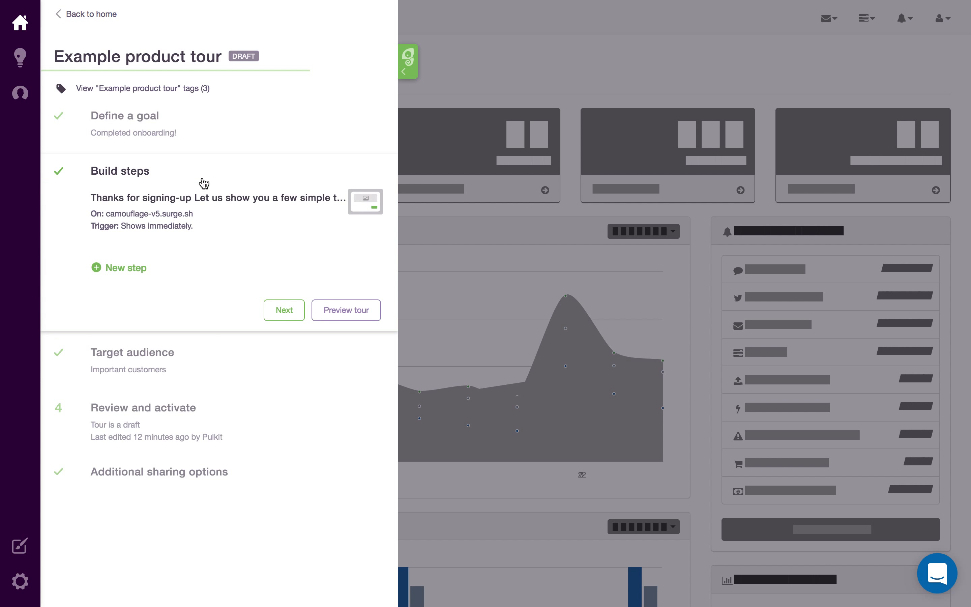
left_click(130, 272)
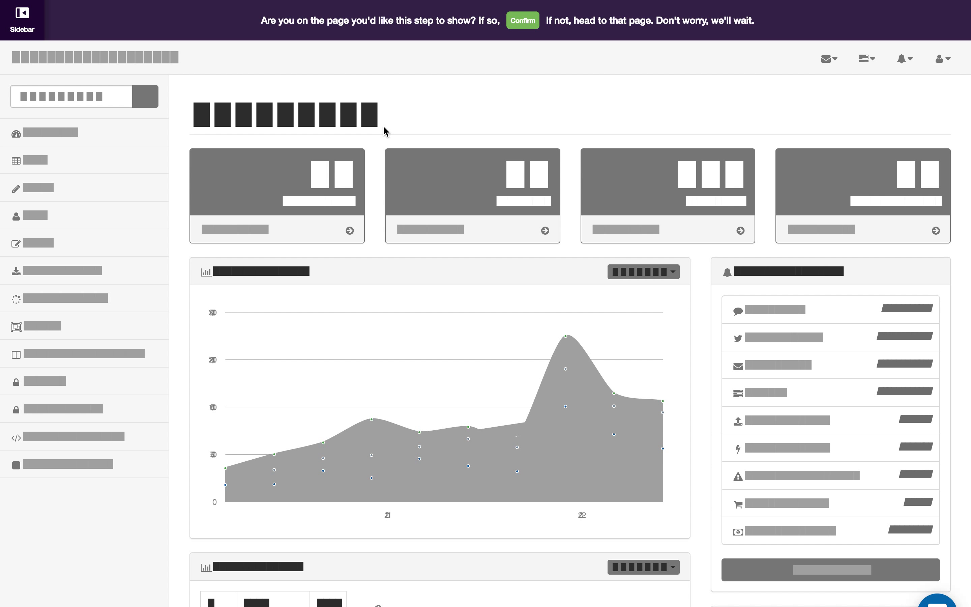
left_click(523, 21)
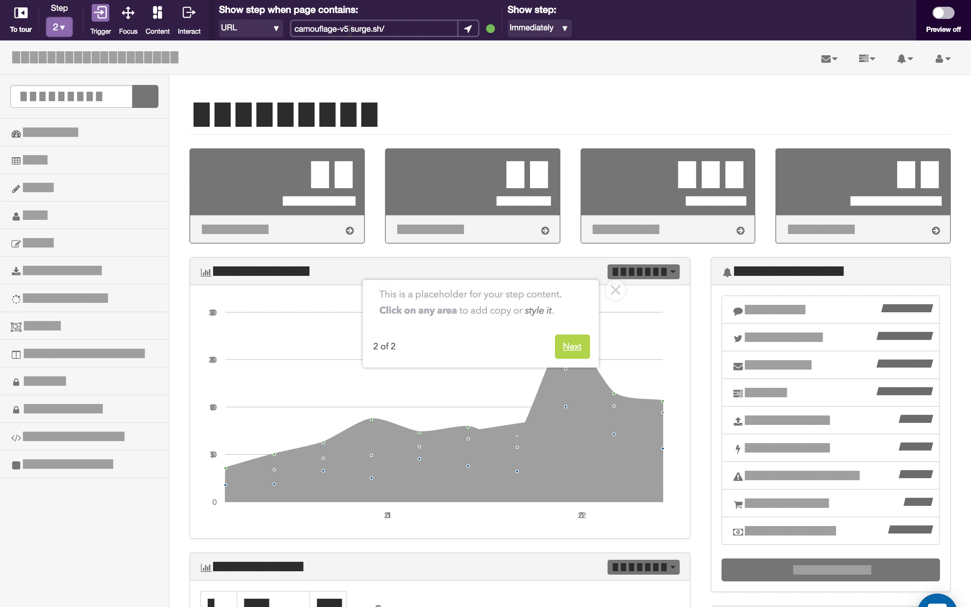
left_click(270, 26)
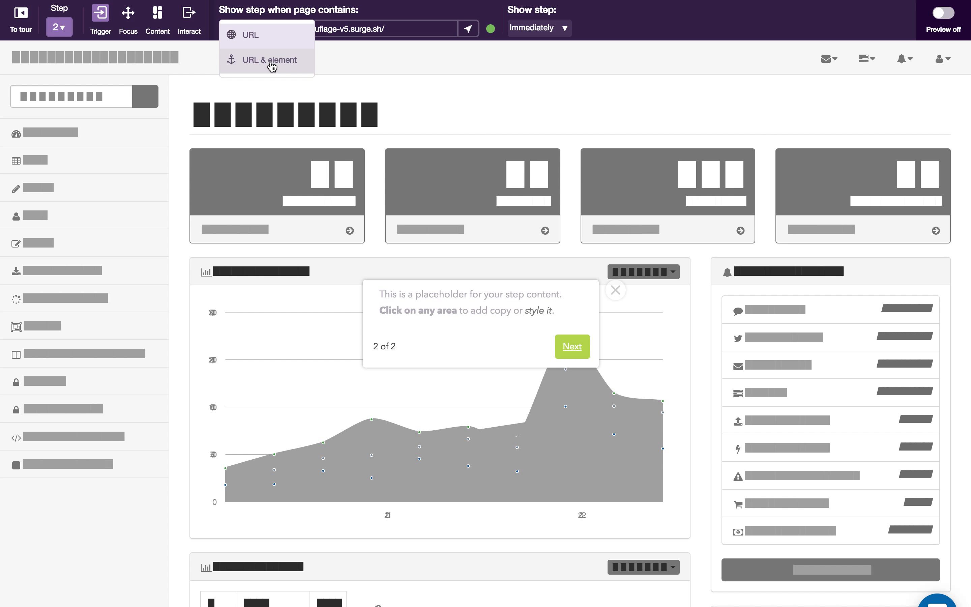
left_click(389, 14)
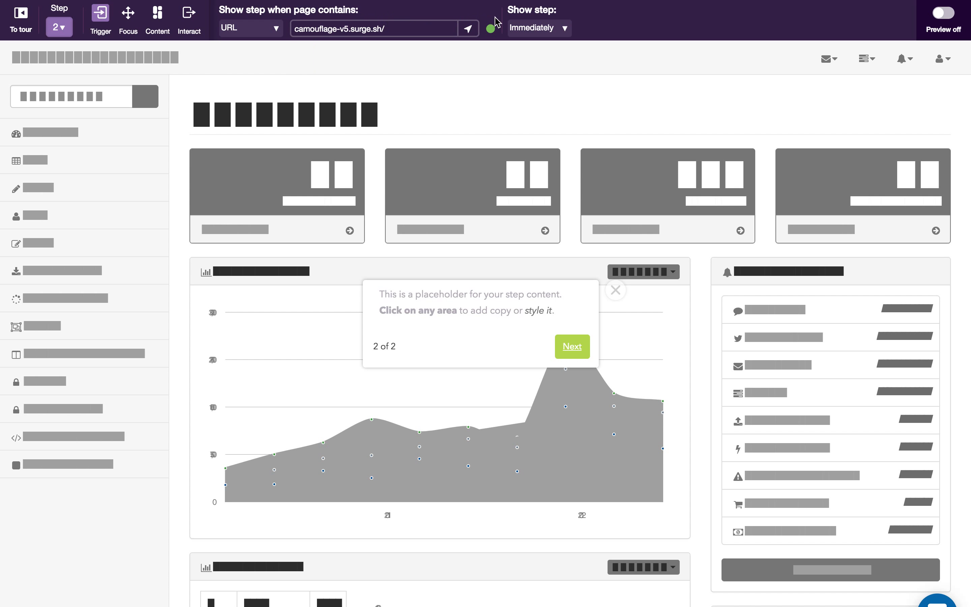
left_click(567, 29)
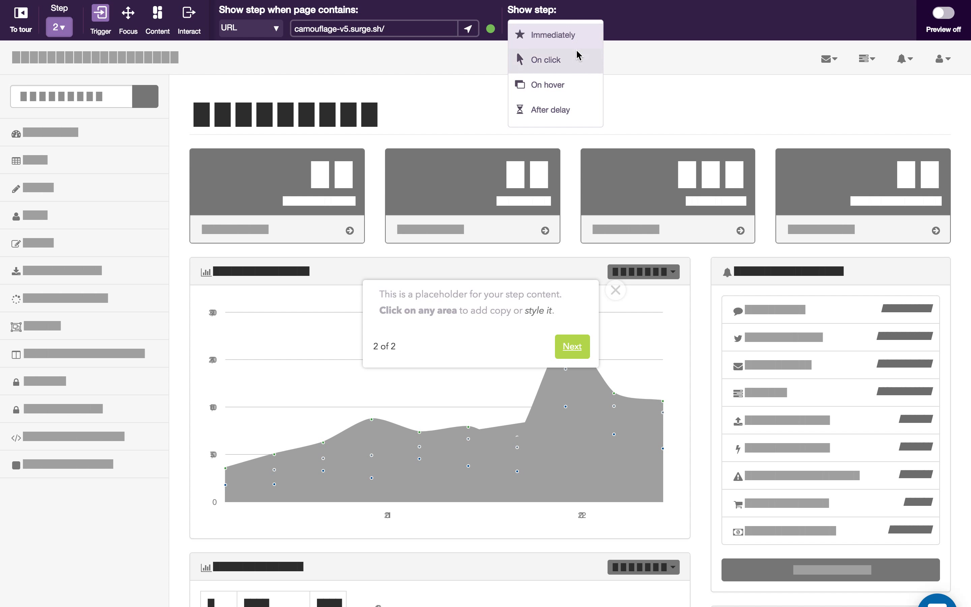
left_click(630, 38)
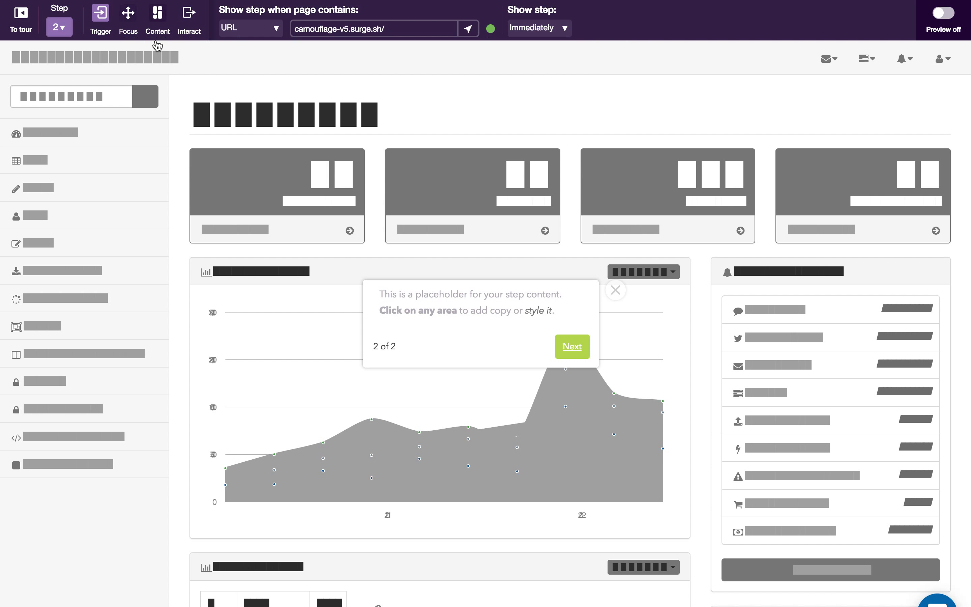
- Try the Top-left and Bottom-center placements for step 2 while it is positioned relative to the screen
left_click(128, 18)
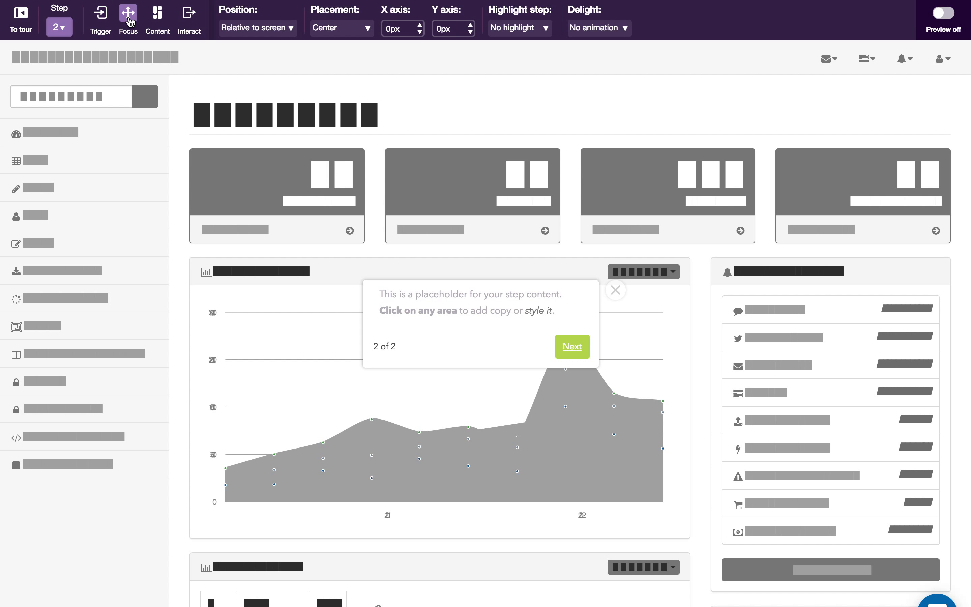
left_click(346, 30)
left_click(352, 66)
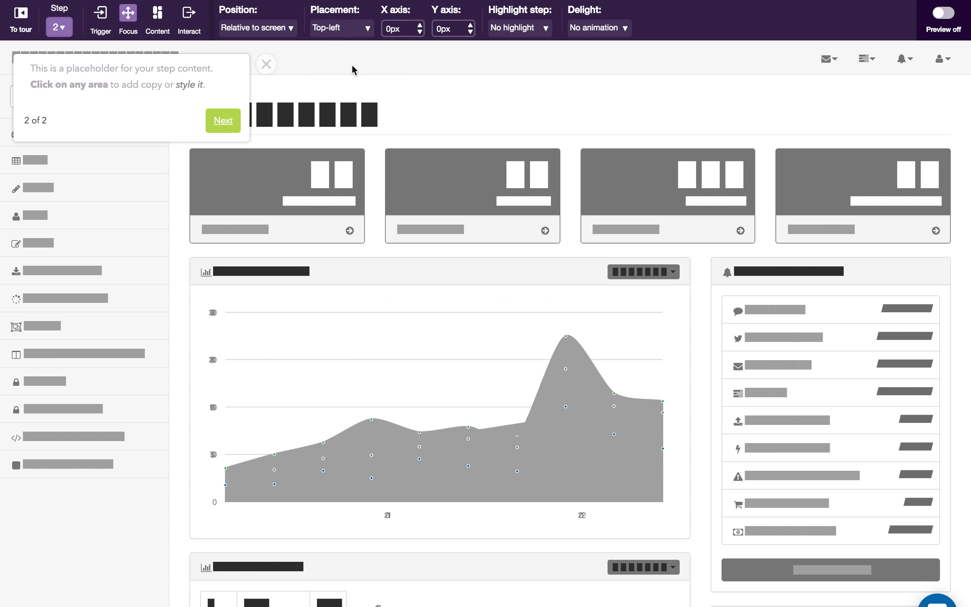
left_click(349, 30)
left_click(352, 170)
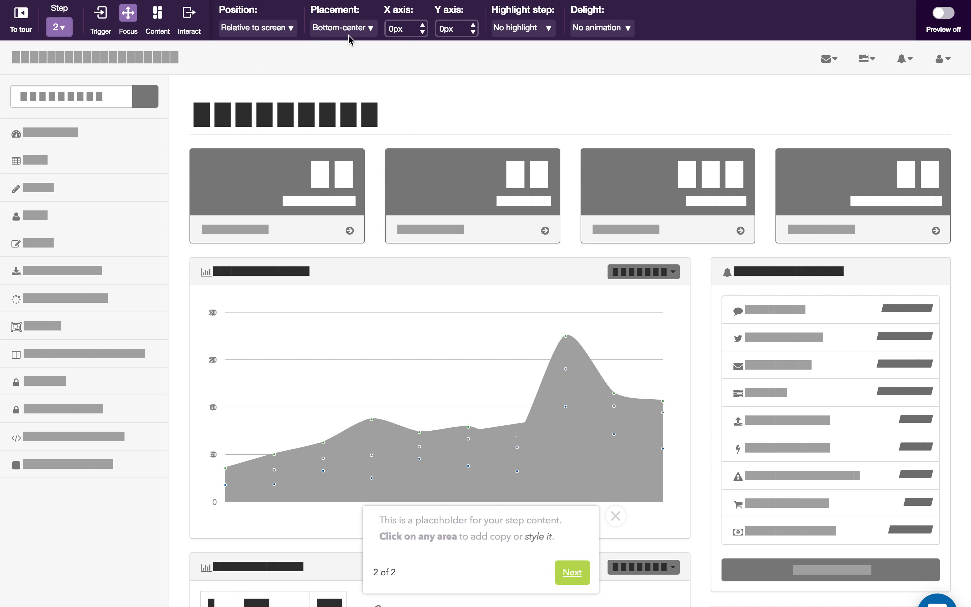
left_click(350, 35)
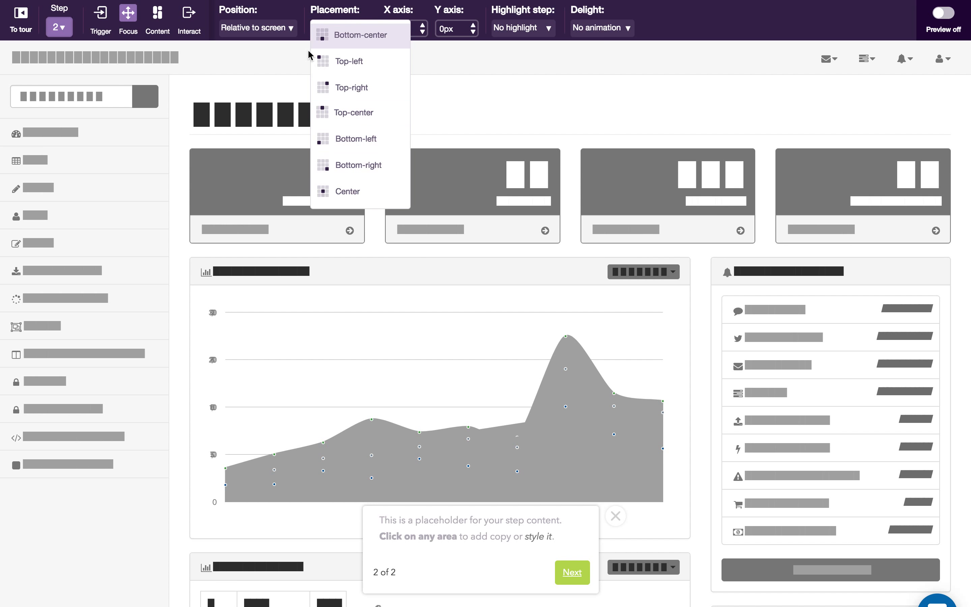
- Position the tour step with Snap to element, attaching it to the first menu entry below the page's search field
left_click(280, 29)
left_click(275, 61)
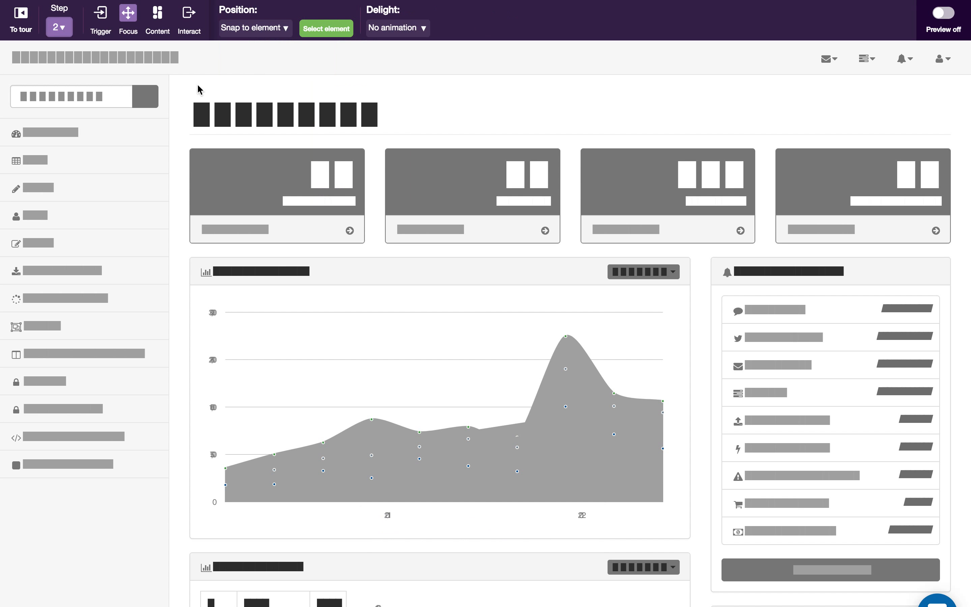
left_click(323, 32)
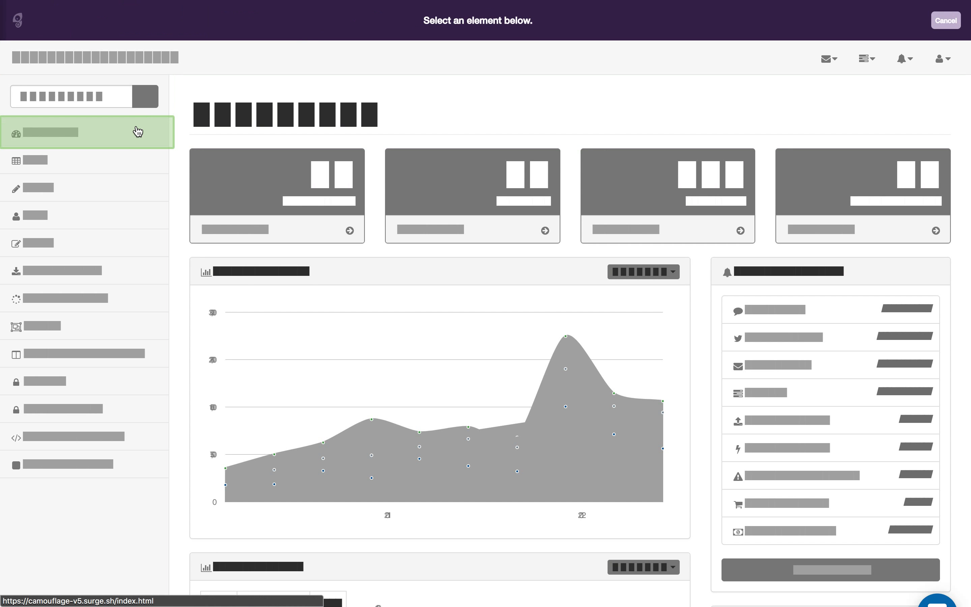
left_click(139, 127)
left_click(903, 22)
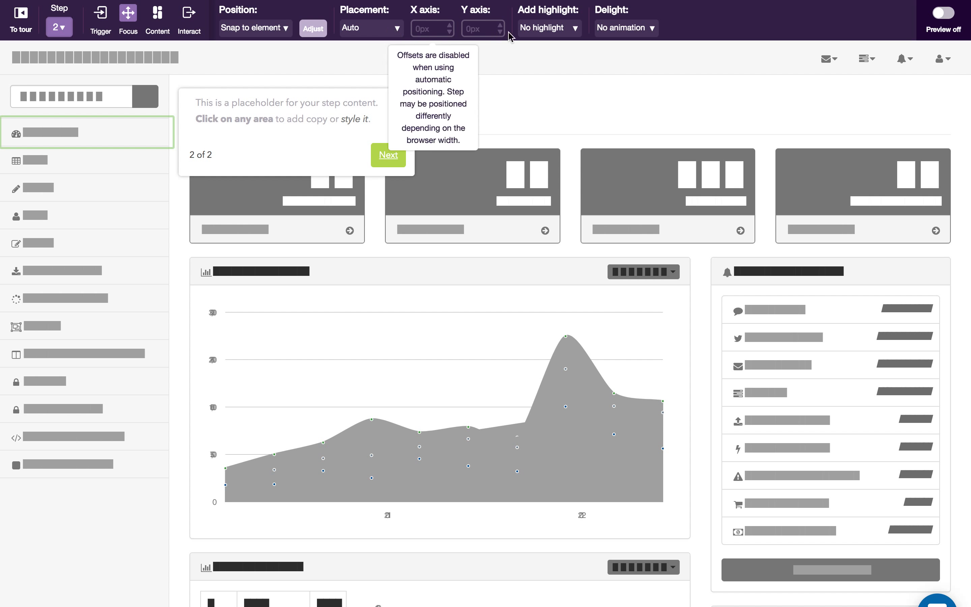
- Try the Lightbox highlight on the attached menu entry and replace it with a Hotspot
left_click(569, 32)
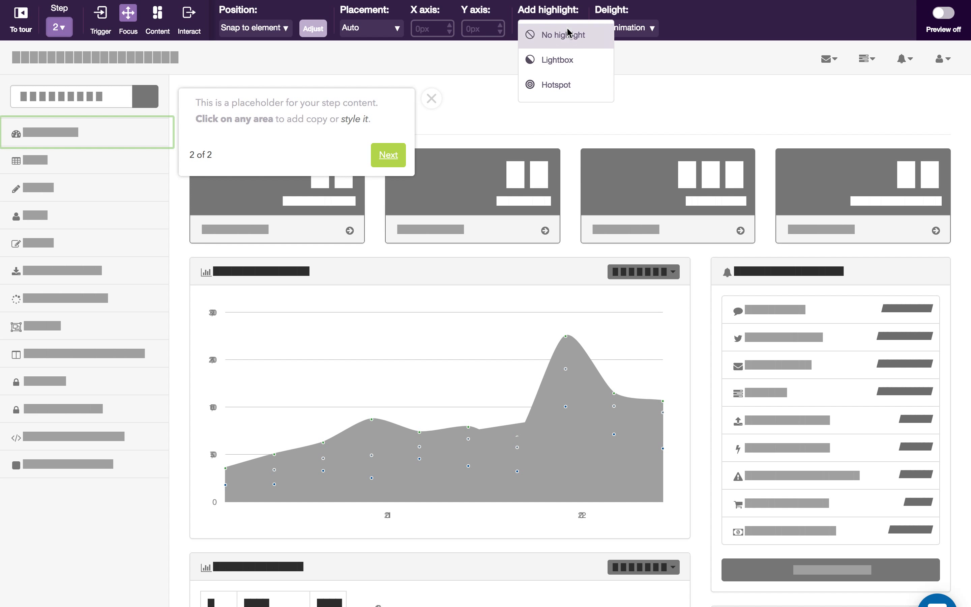
left_click(567, 67)
left_click(573, 27)
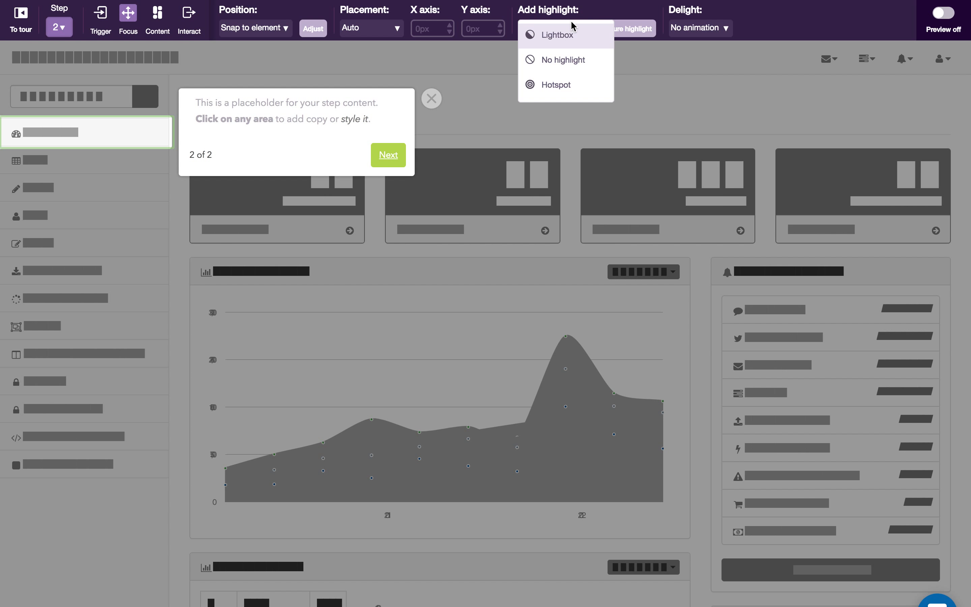
left_click(564, 89)
- Configure the hotspot's appearance with the red color #D9534F
left_click(599, 33)
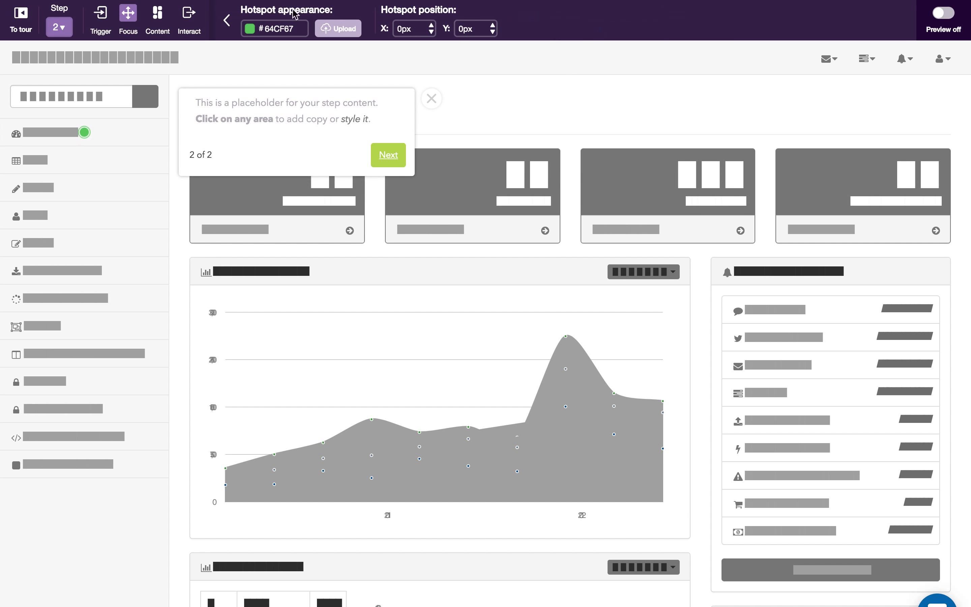
left_click(250, 32)
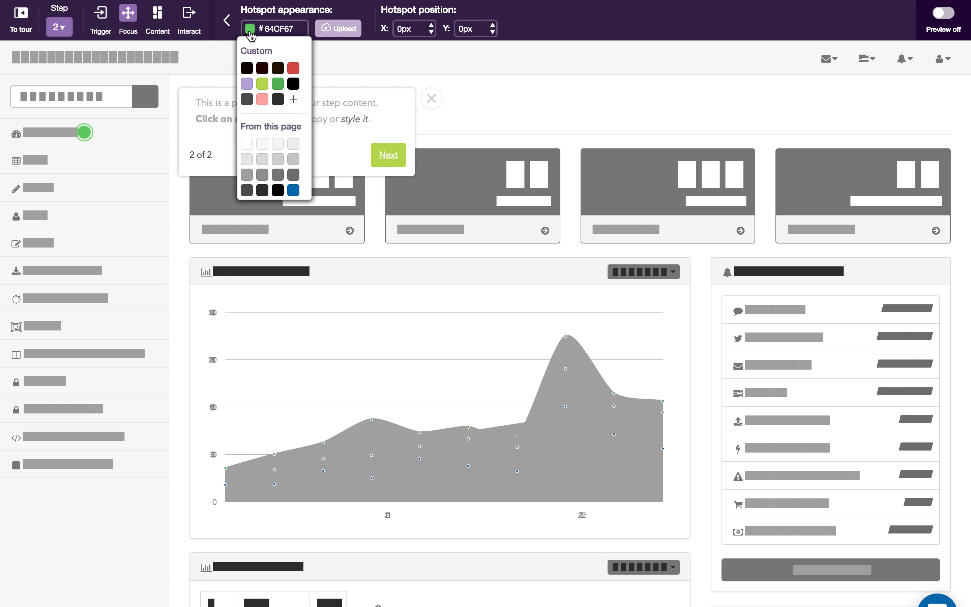
left_click(294, 68)
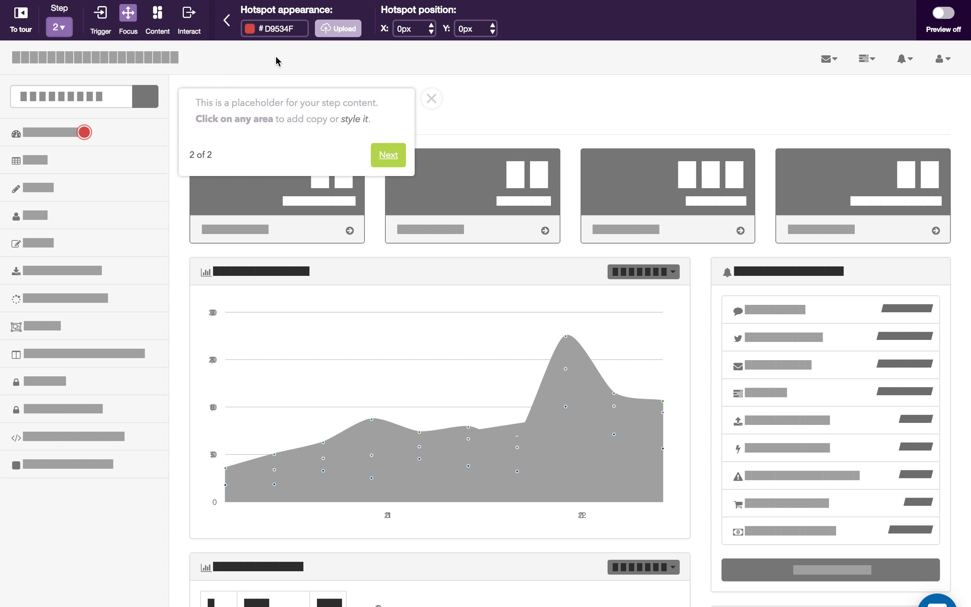
left_click(227, 24)
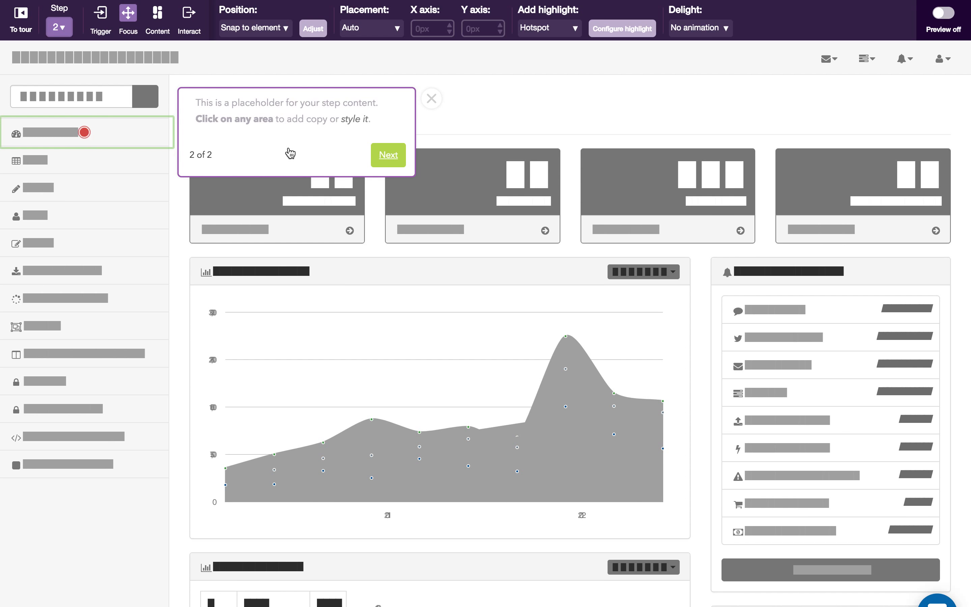
- Try adding media to the step's content, remove it again, and turn off the Progress indicator
left_click(163, 28)
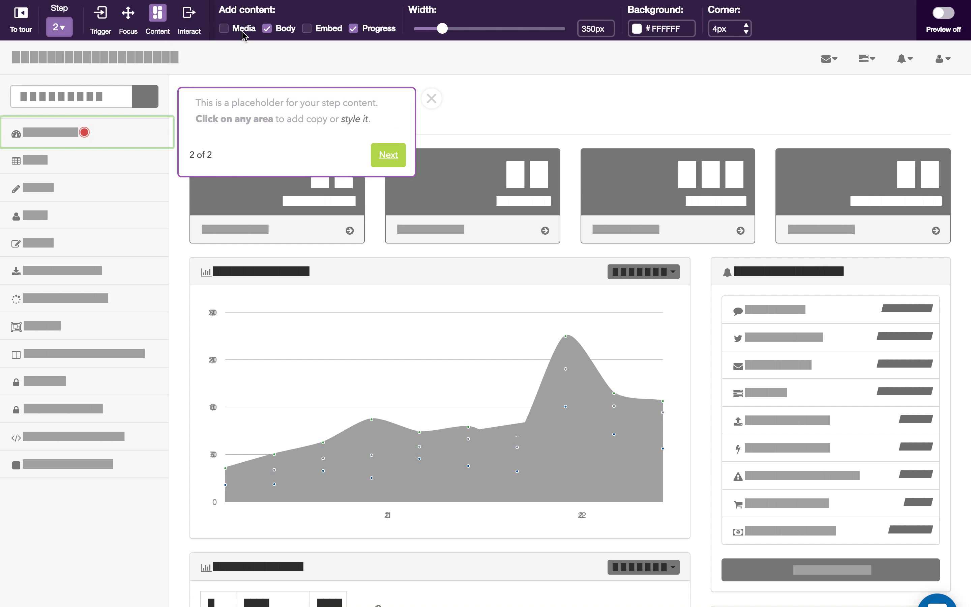
left_click(224, 30)
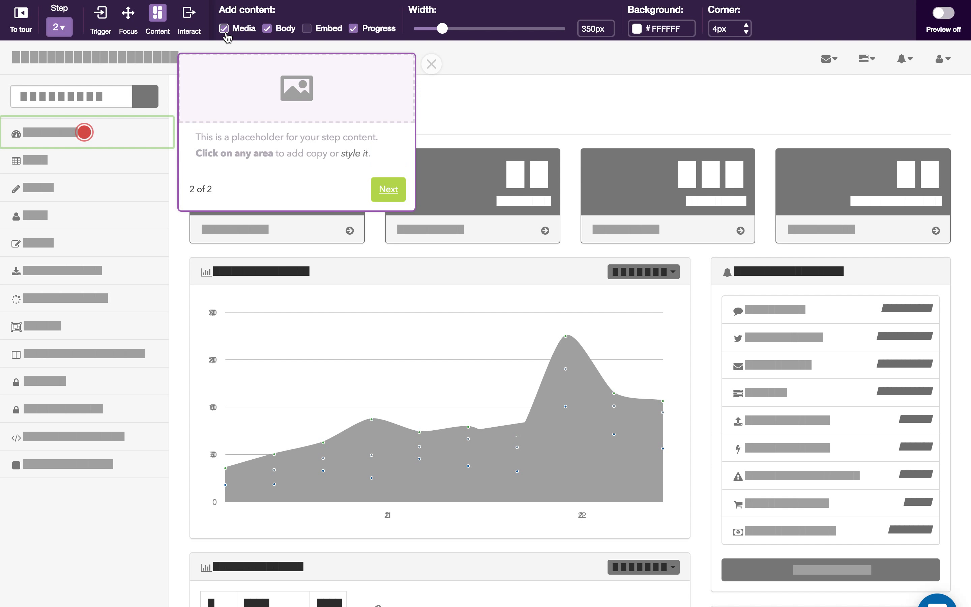
left_click(225, 31)
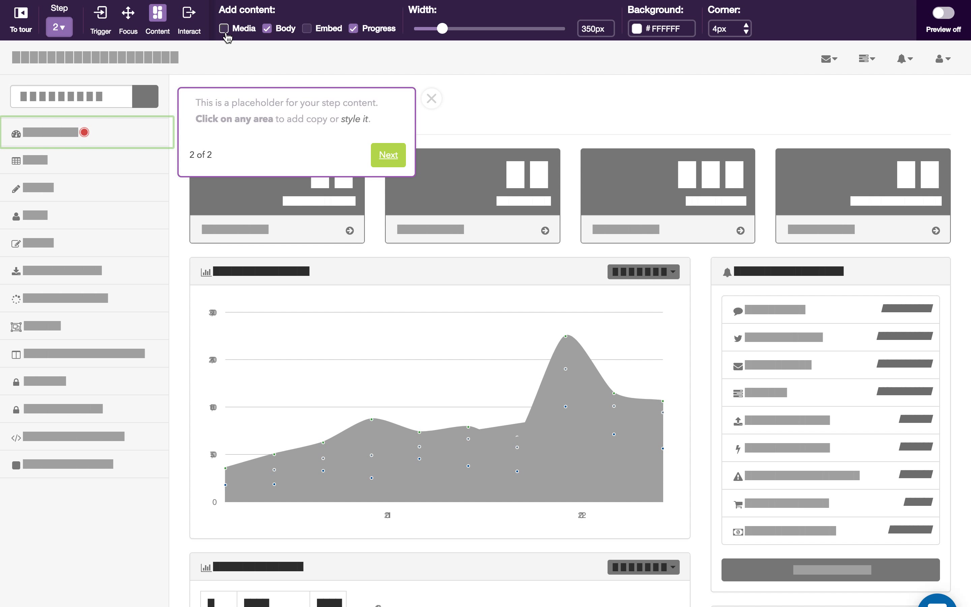
left_click(354, 29)
- Set the step's body text to "Lorem ipsum dolor sit amet, consectetur adipiscing elit, sed do eiusmod tempor incididunt ut labore et dolore magna aliqua
left_click(310, 120)
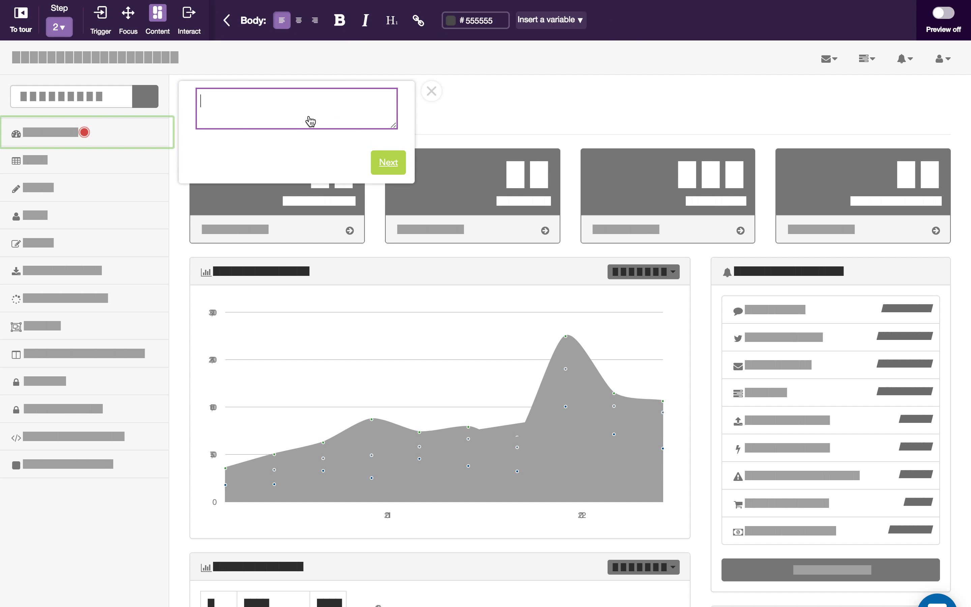
type("\"Lorem ipsum dolor sit amet, consectetur adipiscing elit, sed do eiusmod tempor incididunt ut labore et dolore magna aliqua.")
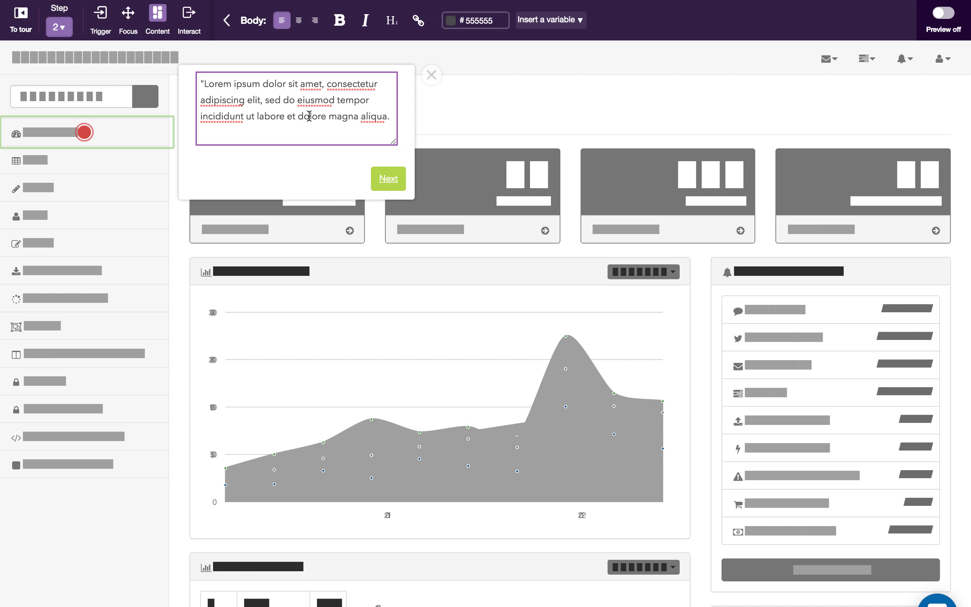
left_click(306, 169)
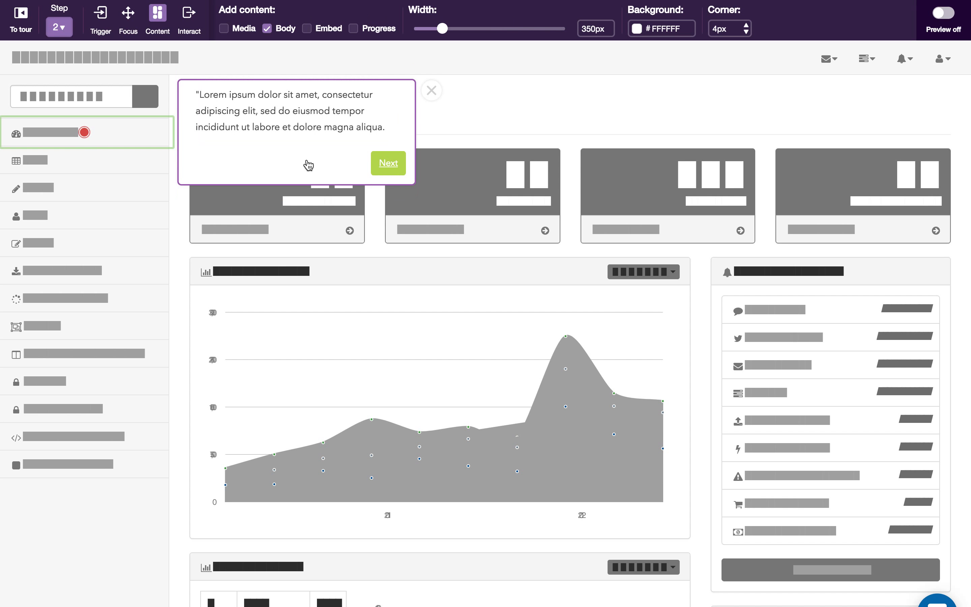
- Make the word "ipsum" bold in the step's body text using ** markers
left_click(289, 128)
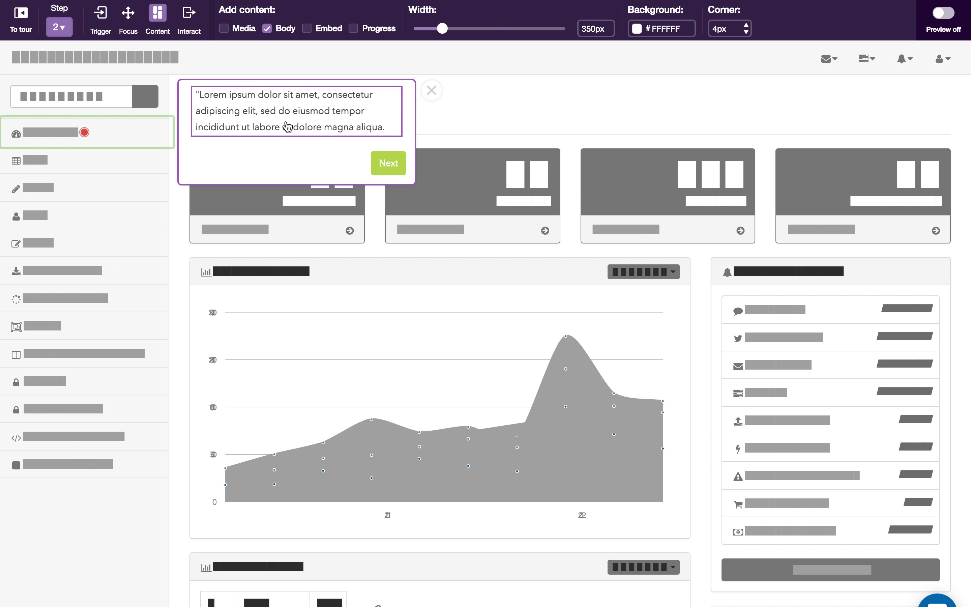
left_click(234, 84)
type("**")
left_click(269, 84)
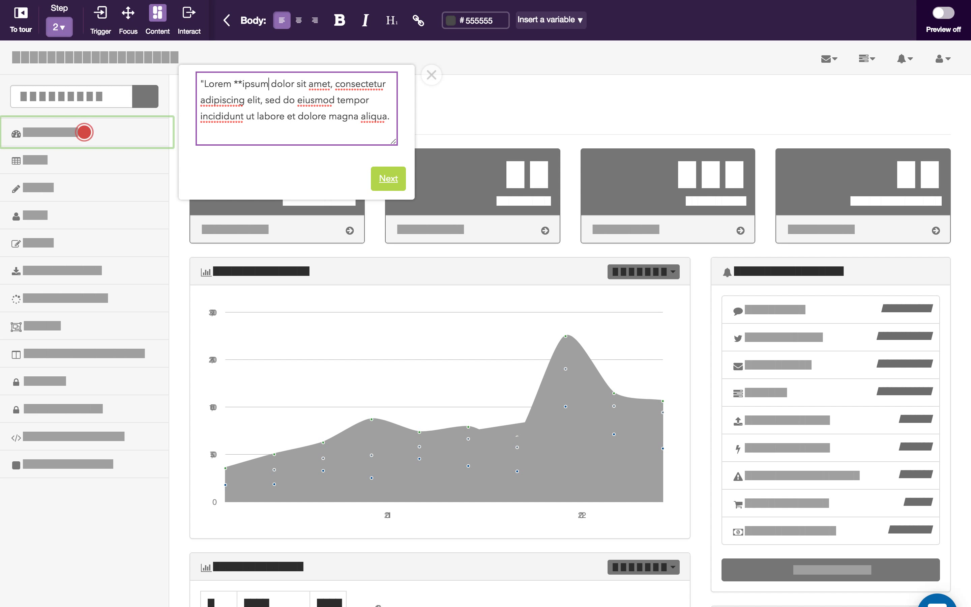
type("**")
left_click(288, 173)
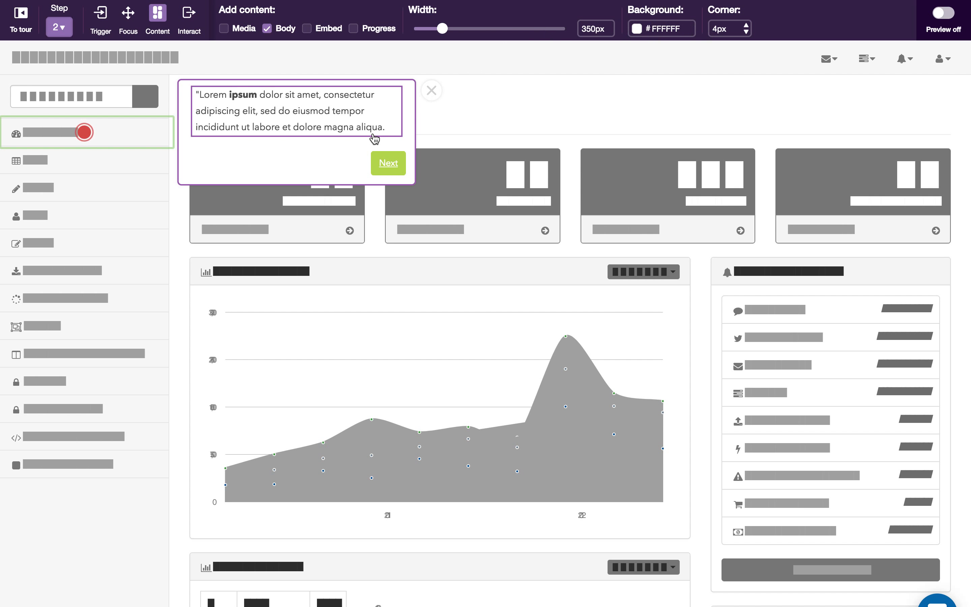
- Change the Next button's label to "Got it" and review the actions that can be launched from it
left_click(189, 18)
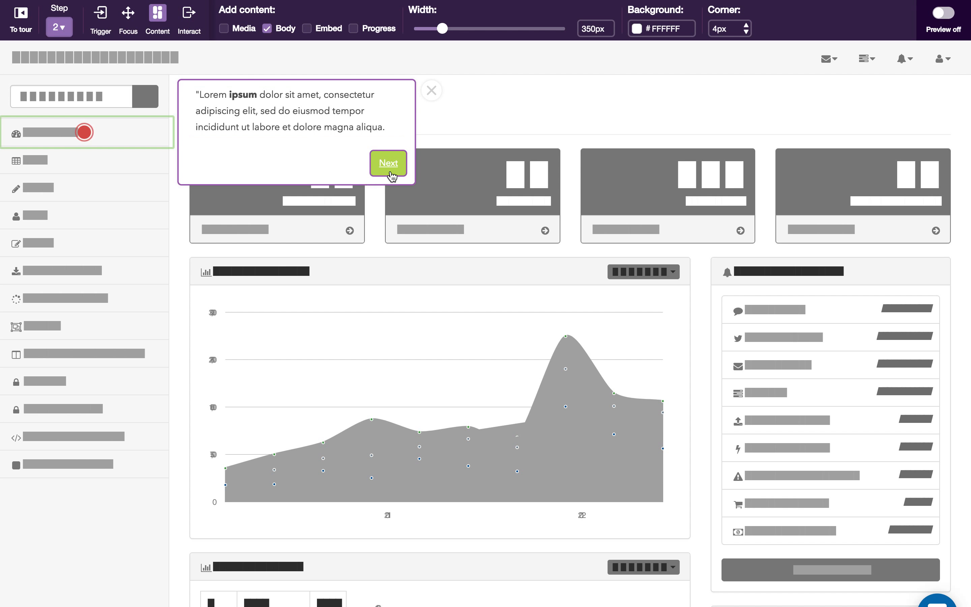
left_click(382, 164)
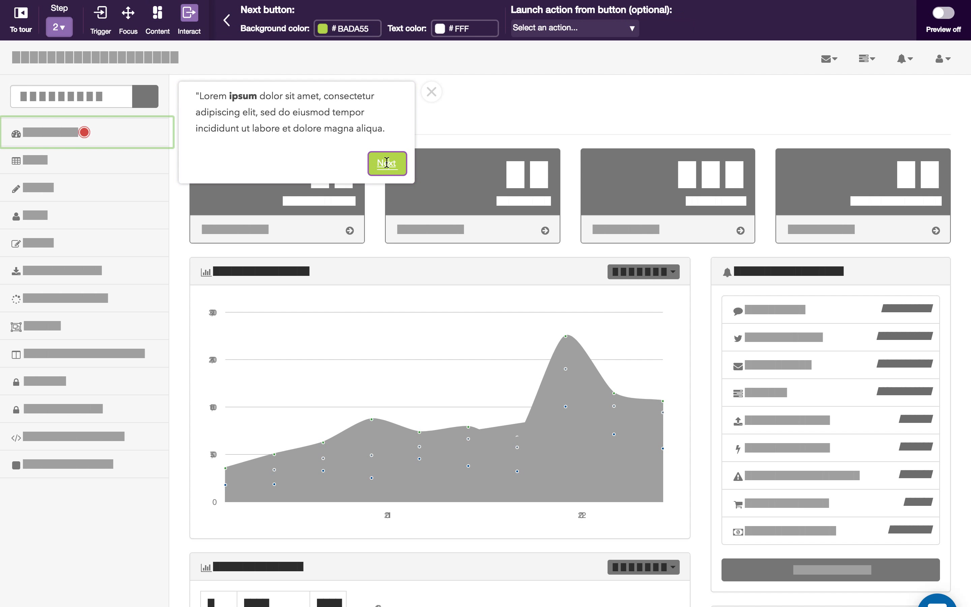
double_click(385, 163)
type("Got it")
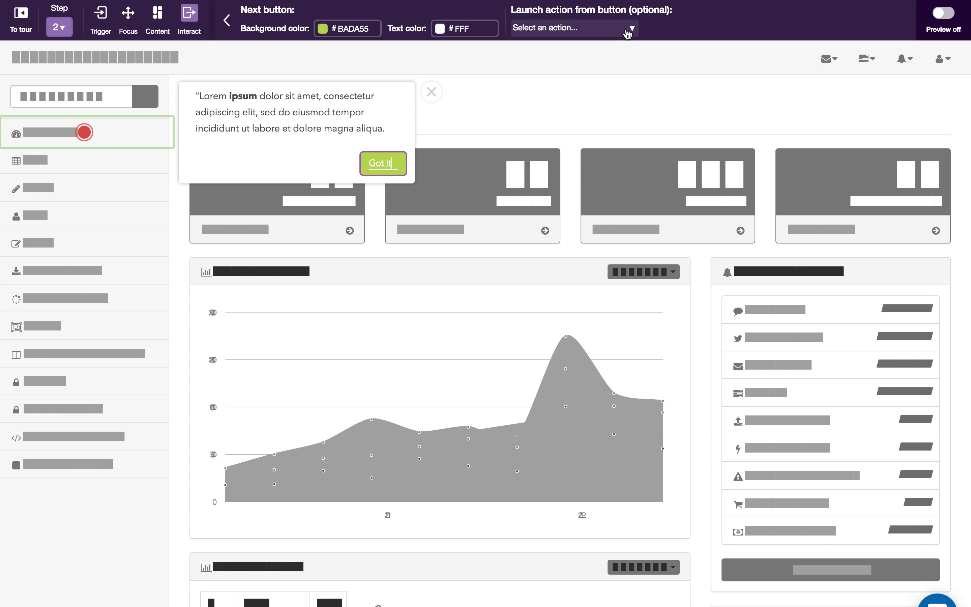
left_click(624, 32)
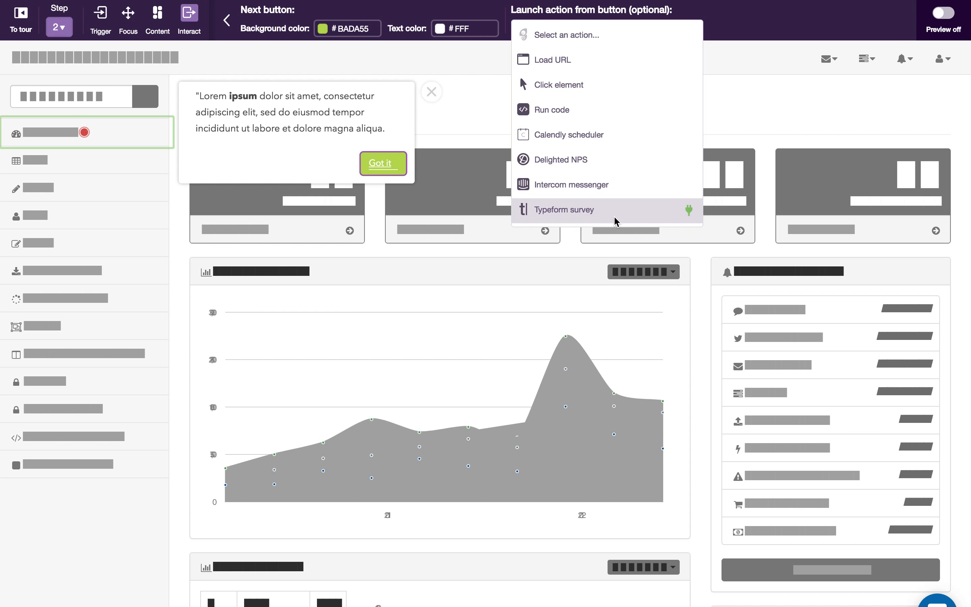
left_click(736, 28)
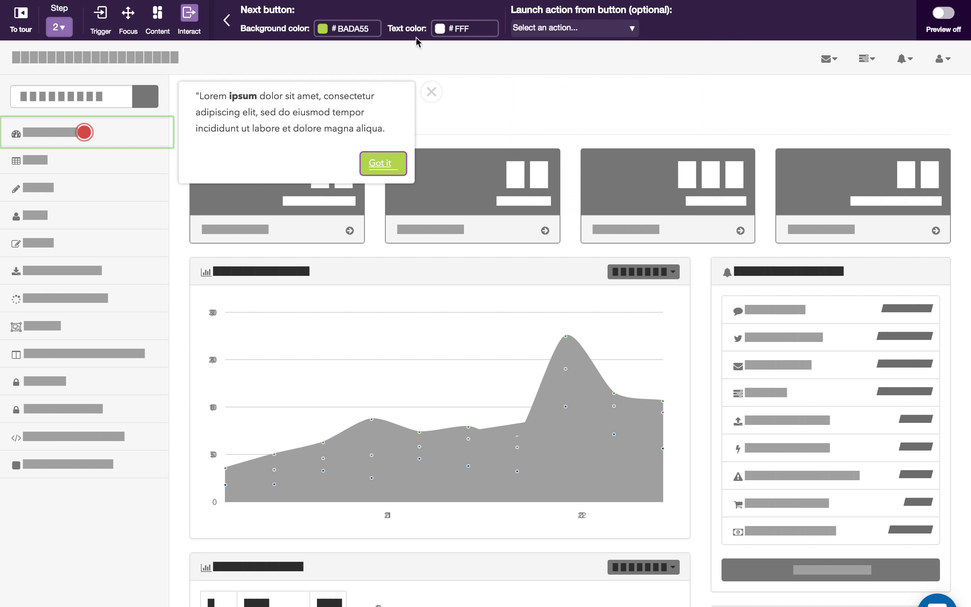
- Turn off the Button option for moving forward, and try the Specific element option before disabling it again
left_click(190, 16)
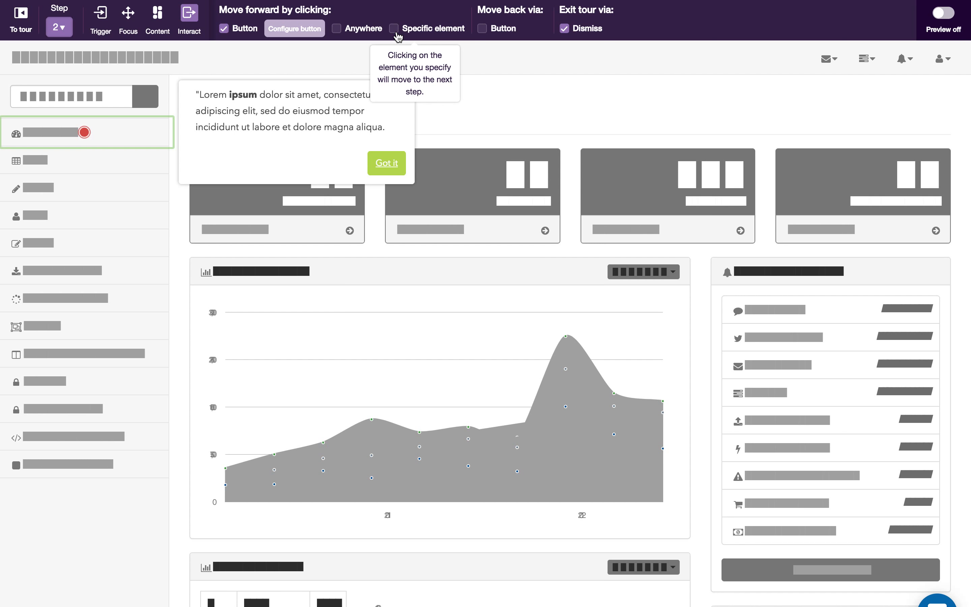
left_click(224, 28)
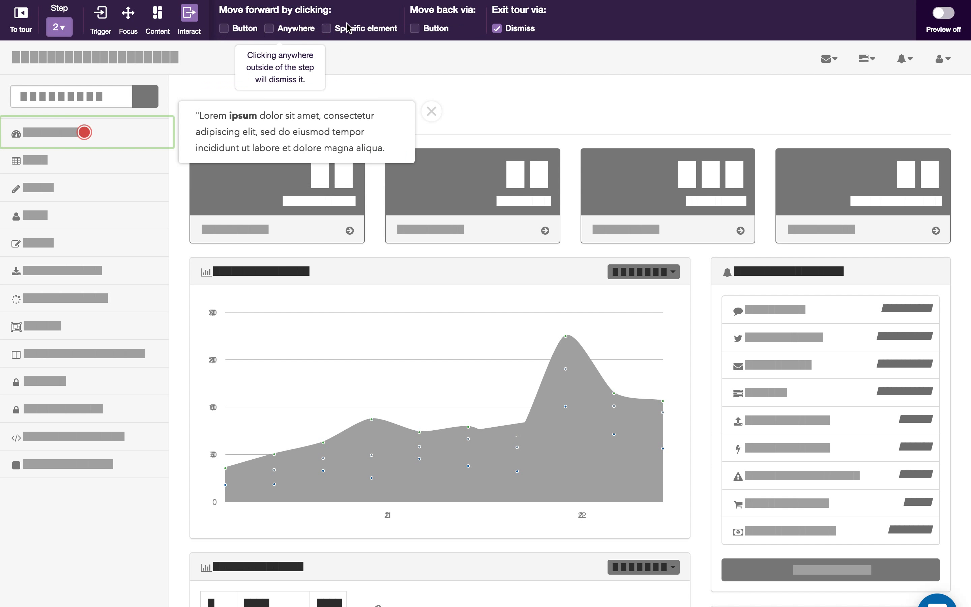
left_click(327, 29)
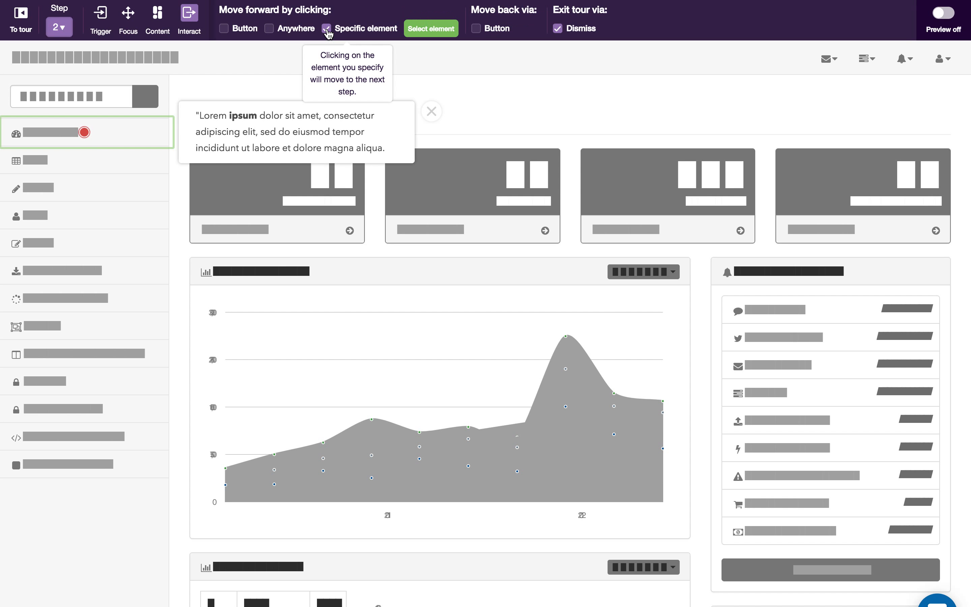
left_click(327, 29)
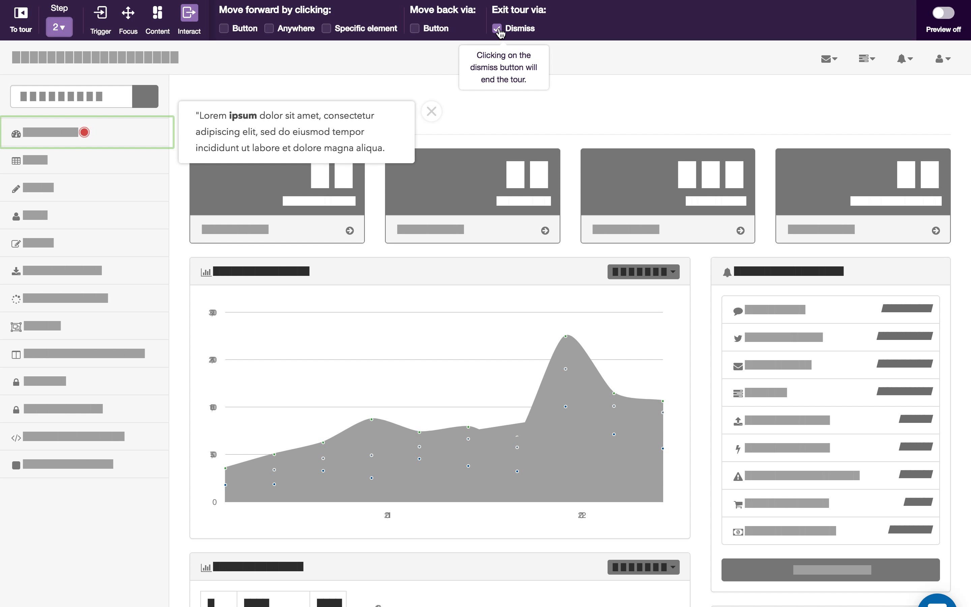
- Check the step's dismissal options, and preview the tour by dismissing the step before leaving preview mode
left_click(432, 111)
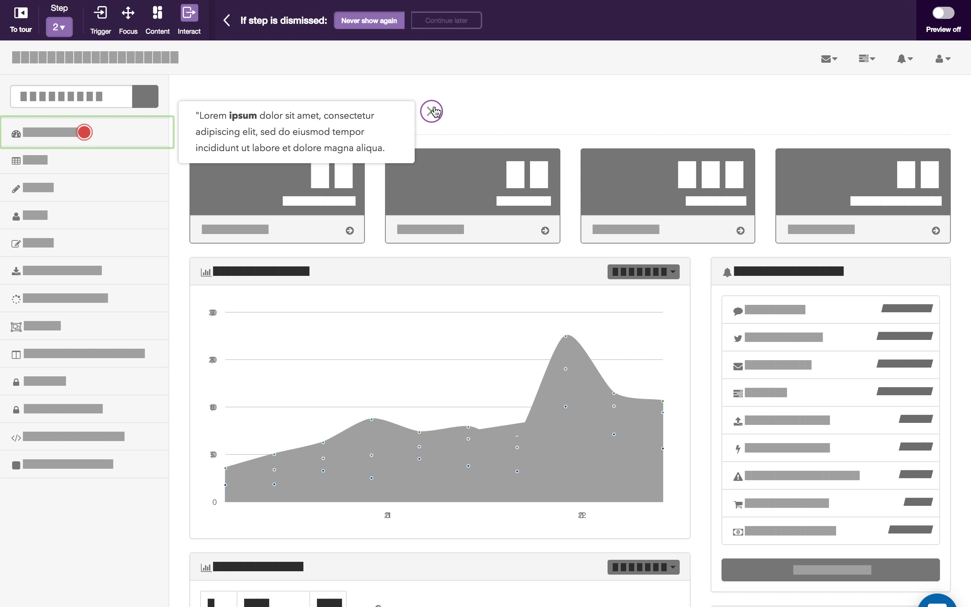
left_click(227, 20)
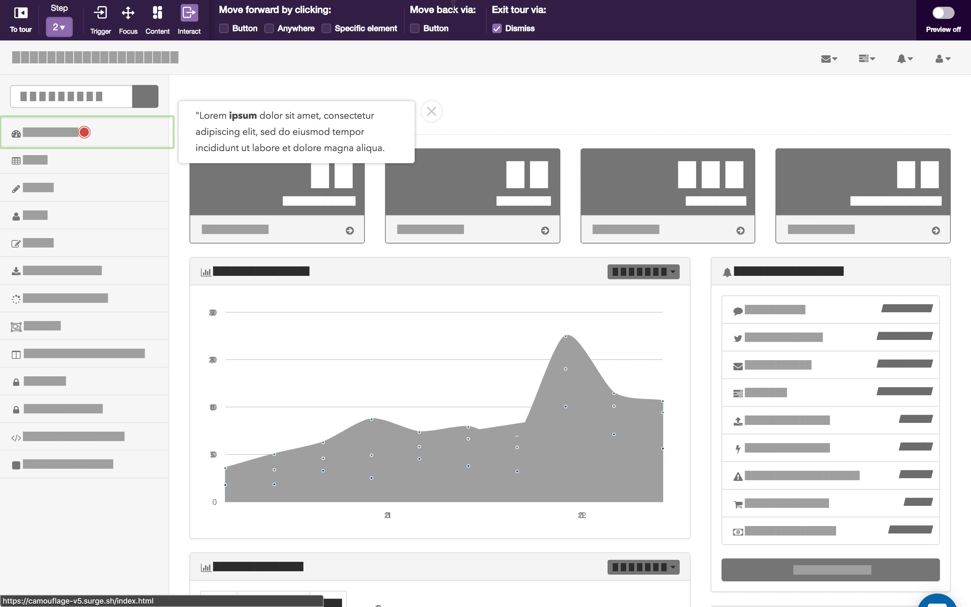
left_click(947, 13)
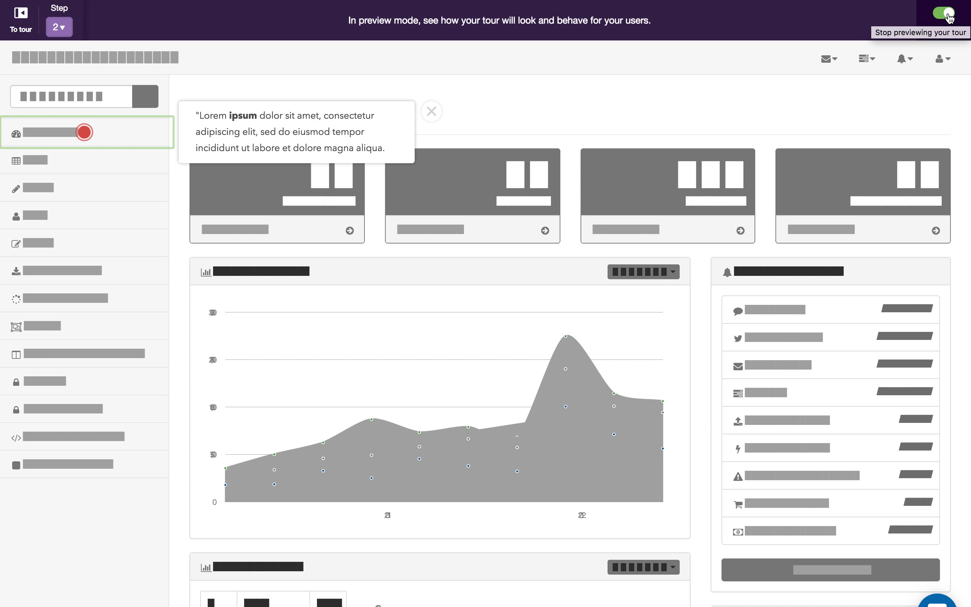
left_click(431, 111)
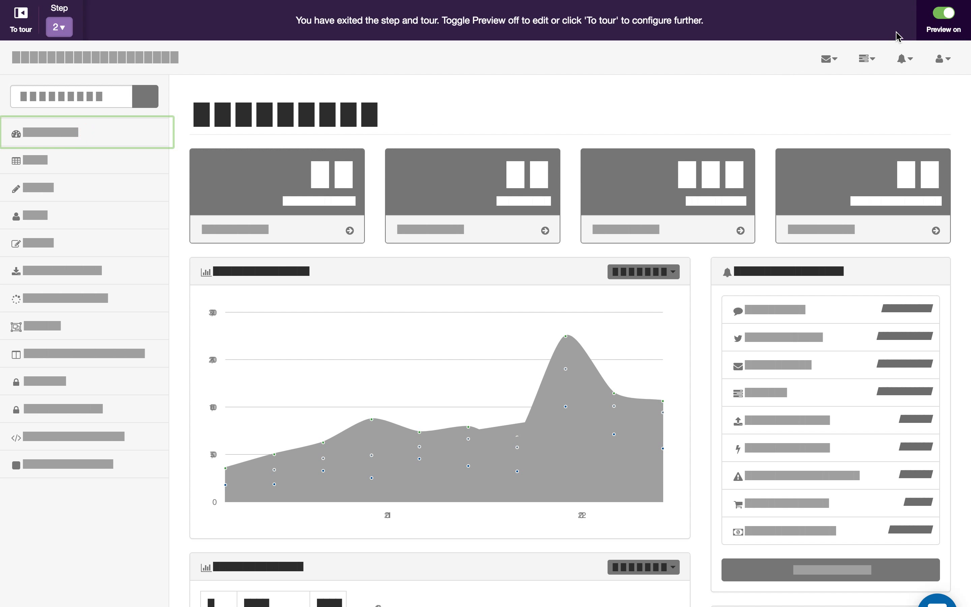
left_click(943, 14)
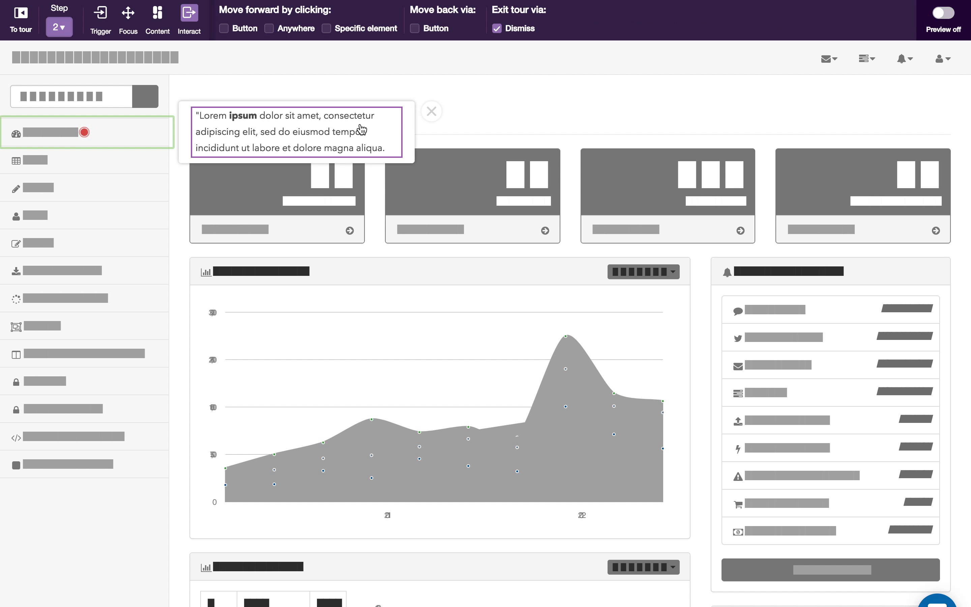
- Return to the Example product tour overview, collapse Build steps and go to the Review and activate section
left_click(387, 138)
left_click(21, 15)
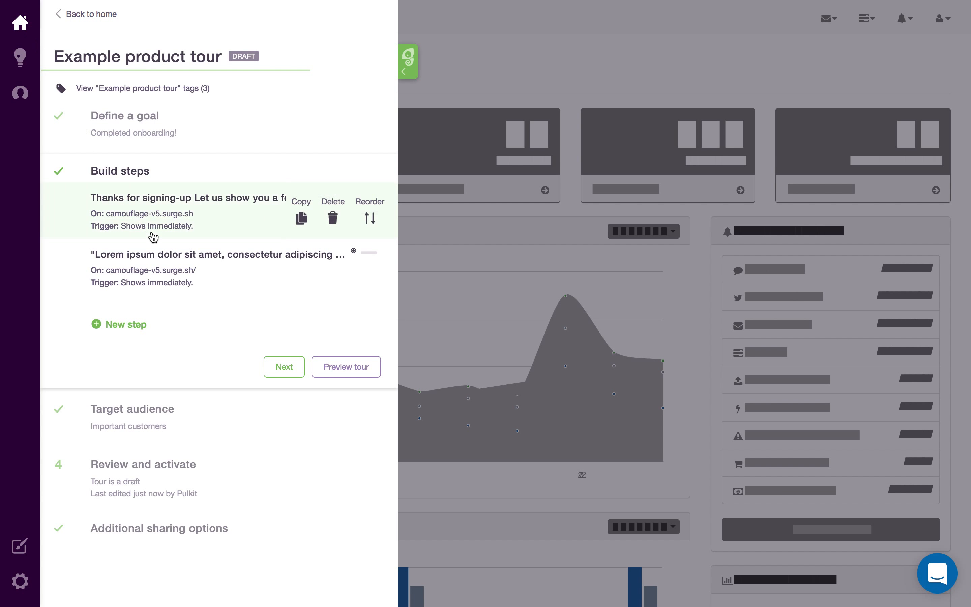
left_click(143, 177)
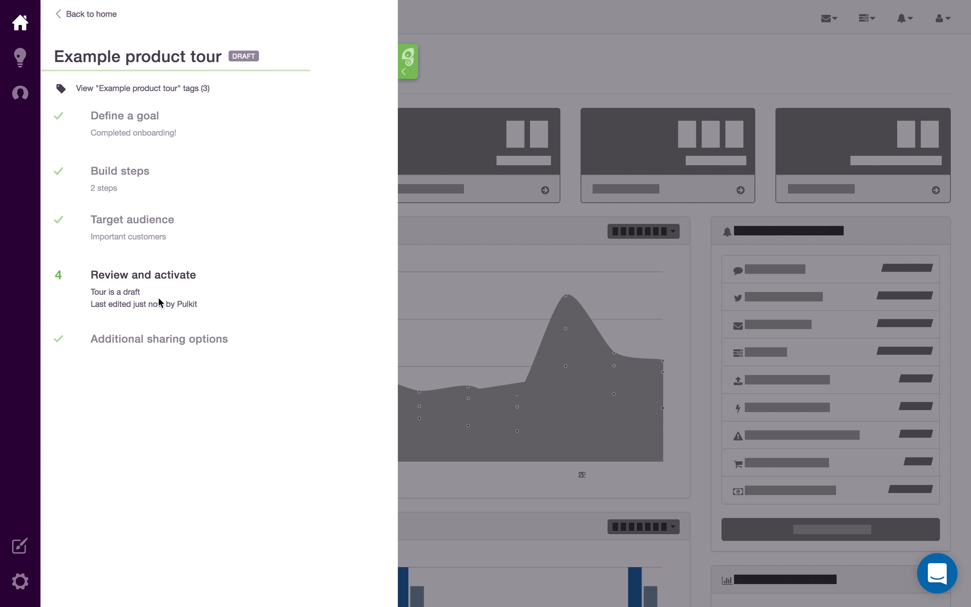
left_click(287, 281)
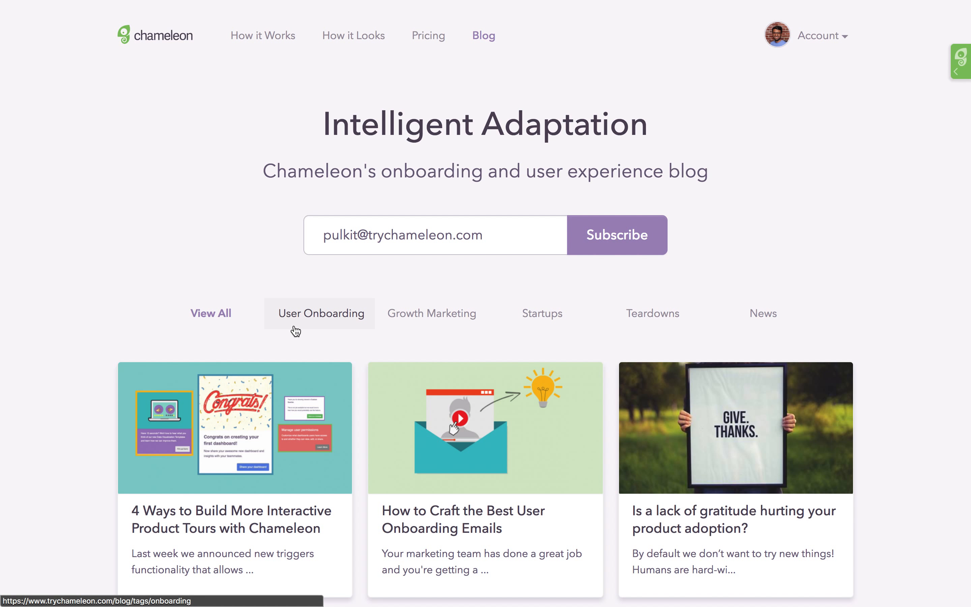
- Browse the Chameleon blog and help center, and briefly open the support chat there
scroll(135, 319, "down", 3)
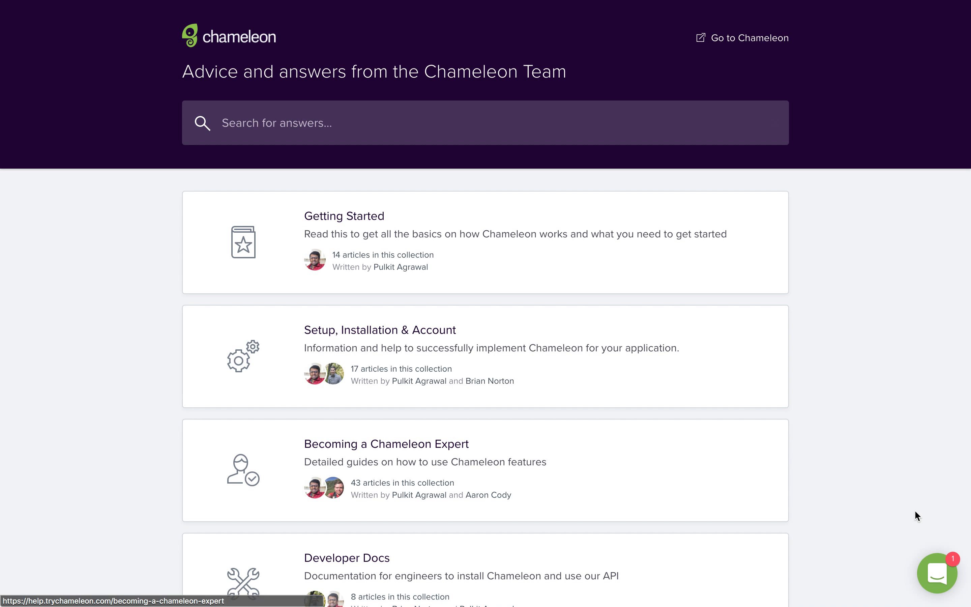
left_click(939, 578)
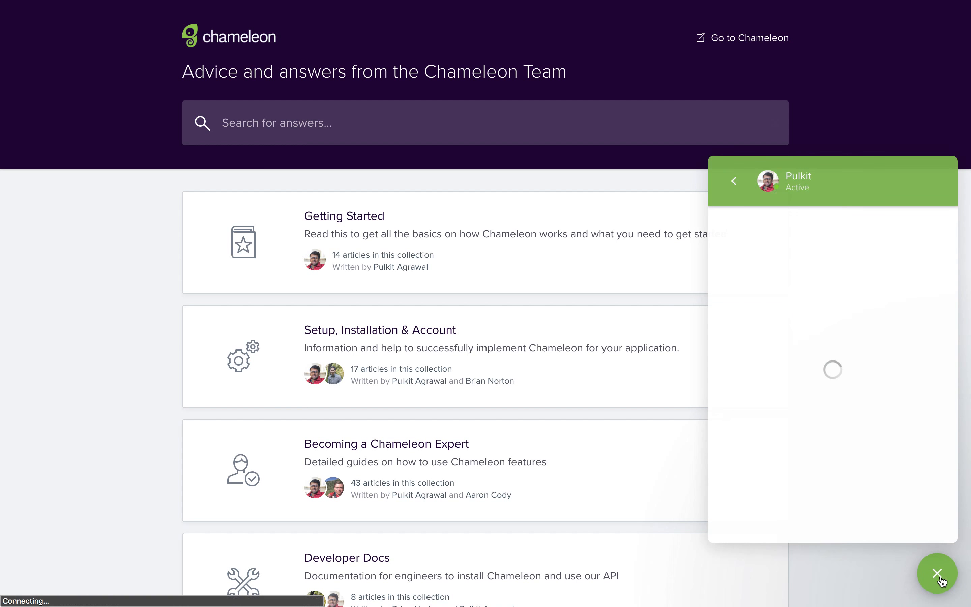
left_click(937, 576)
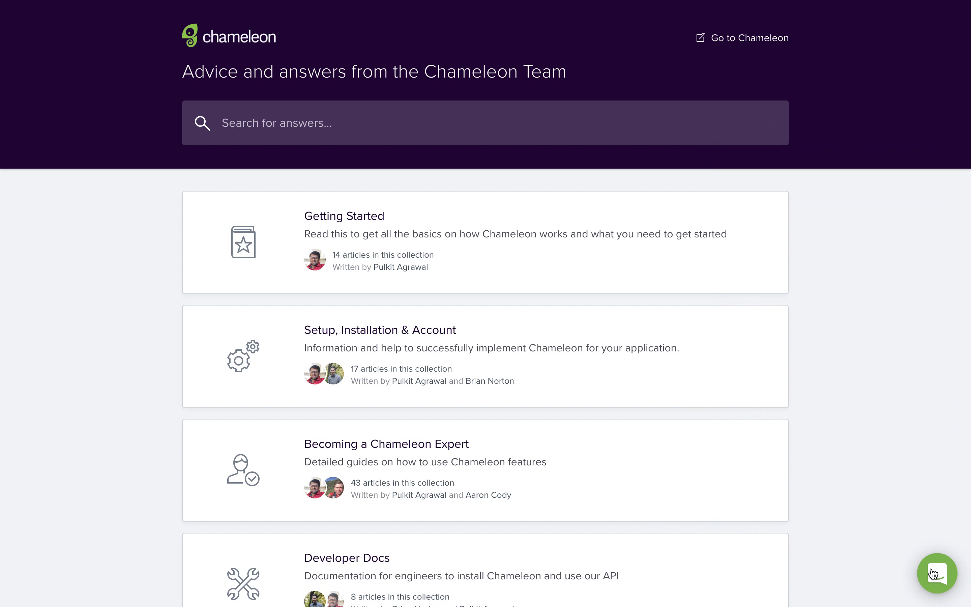